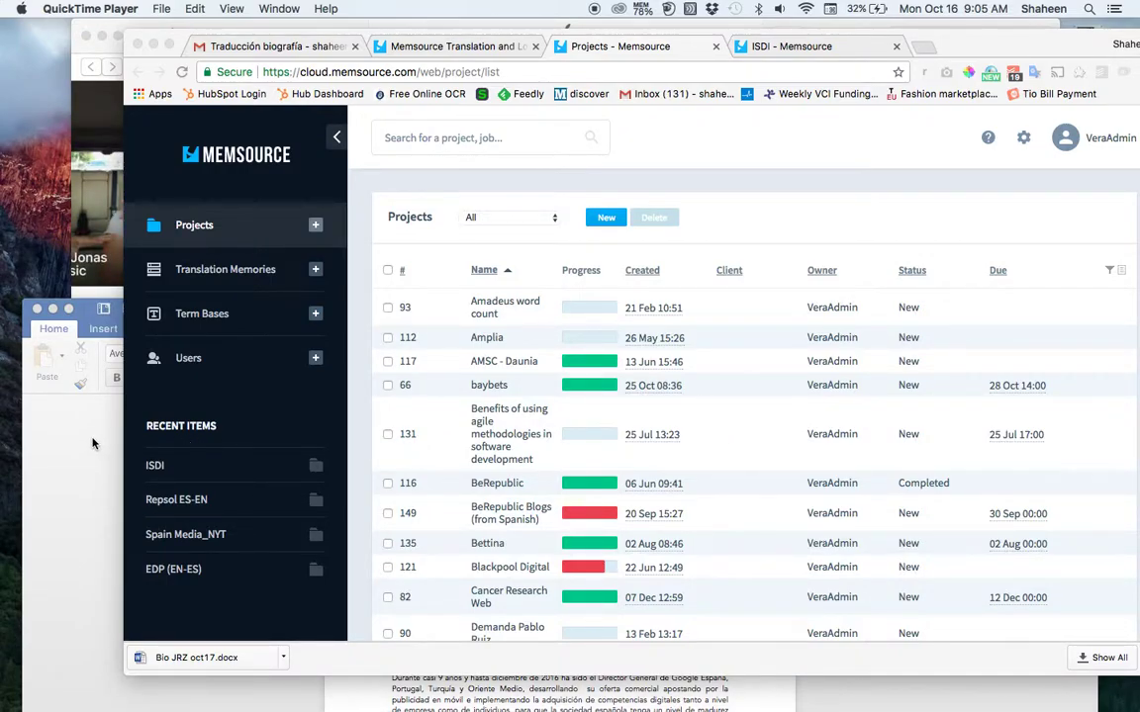
# - Bring the Word document Bio JRZ oct17 to the front and review its text from the header to the footer
pyautogui.click(93, 444)
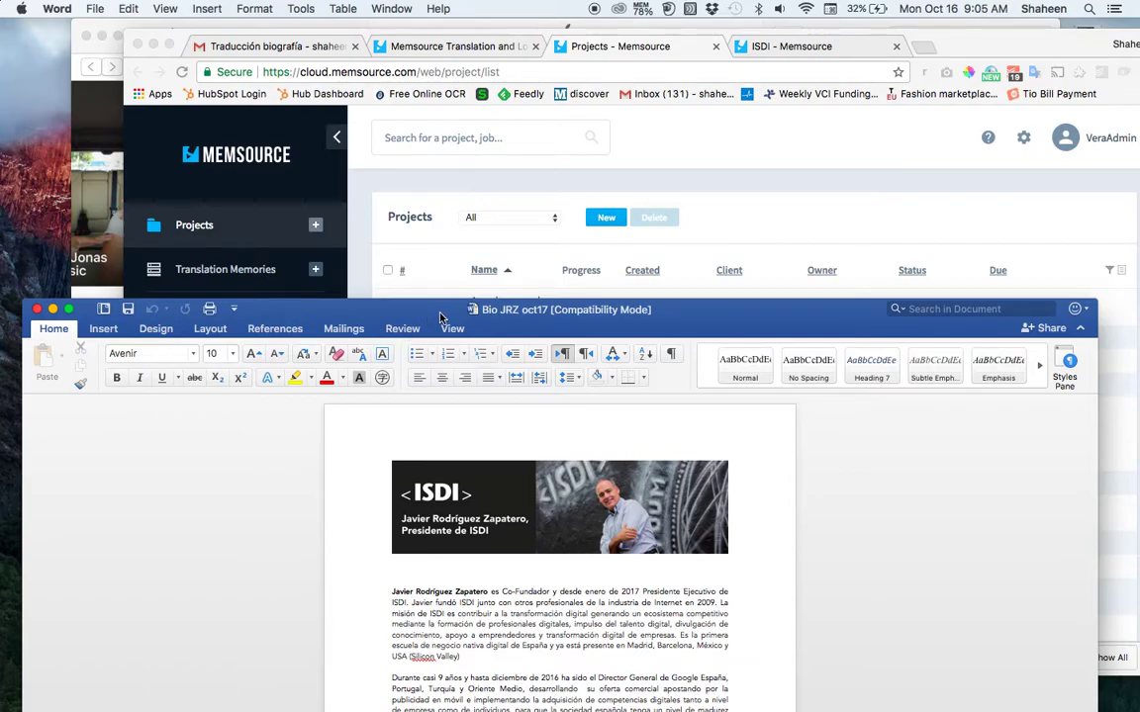
pyautogui.moveTo(440, 314); pyautogui.dragTo(436, 67)
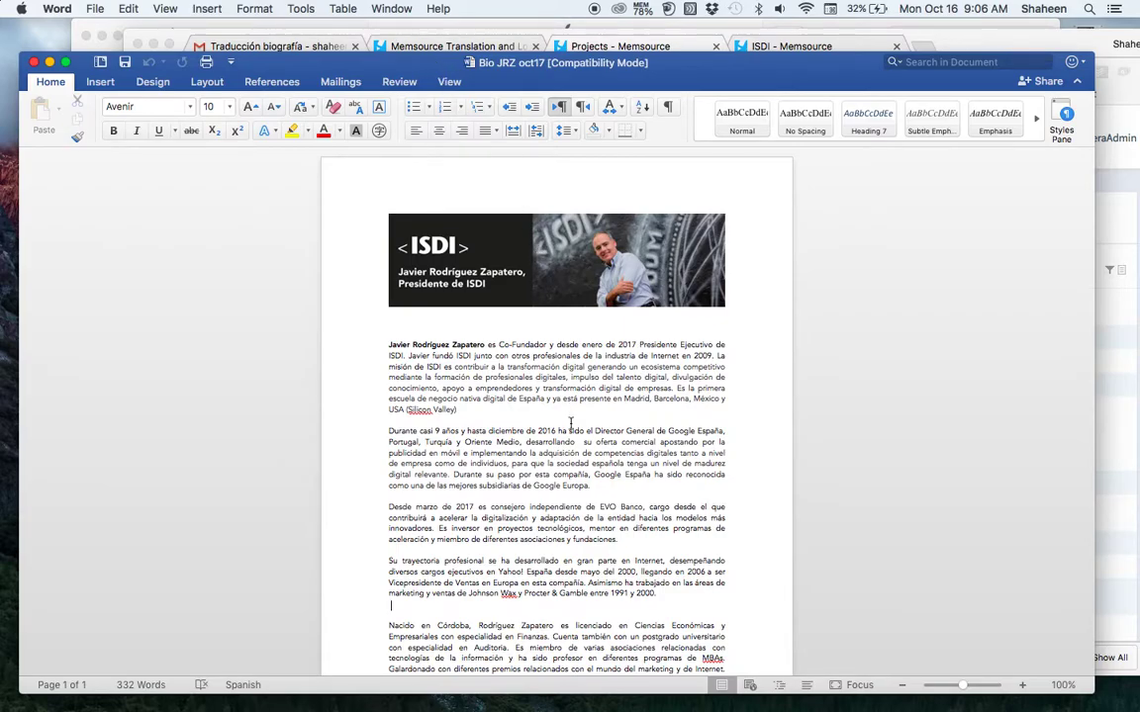
pyautogui.scroll(-5, 569, 424)
pyautogui.scroll(5, 570, 423)
pyautogui.scroll(-4, 570, 423)
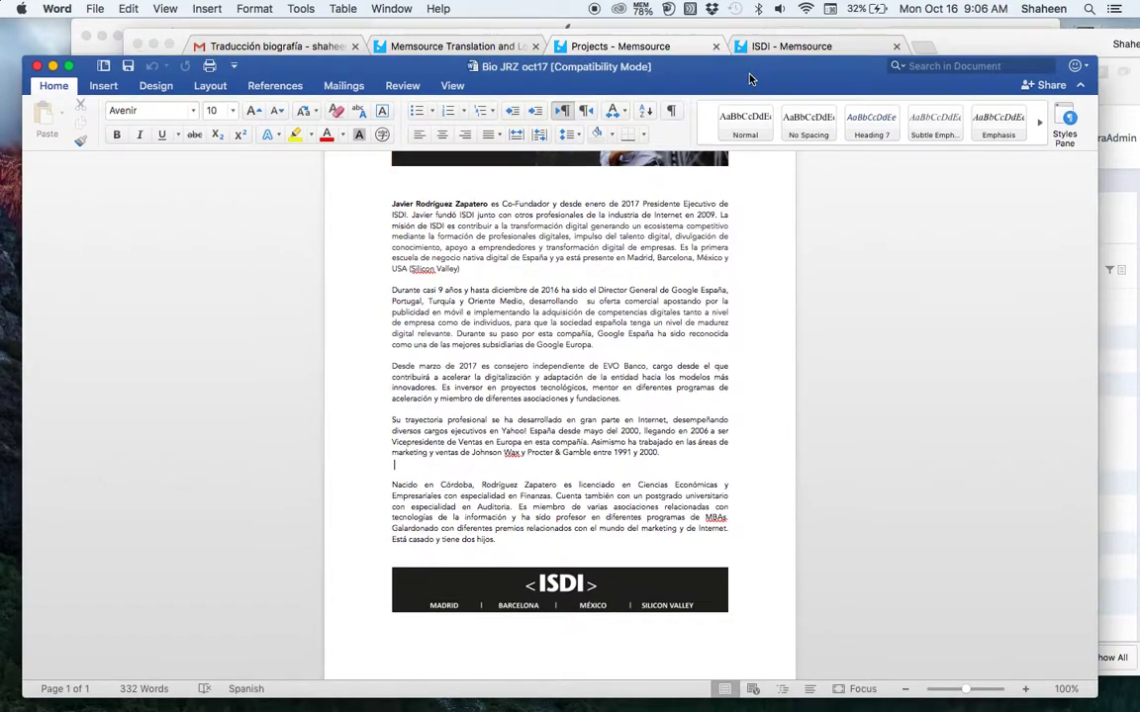
# - Switch back to Chrome and look through the Memsource projects list
pyautogui.moveTo(747, 74); pyautogui.dragTo(752, 227)
pyautogui.click(753, 186)
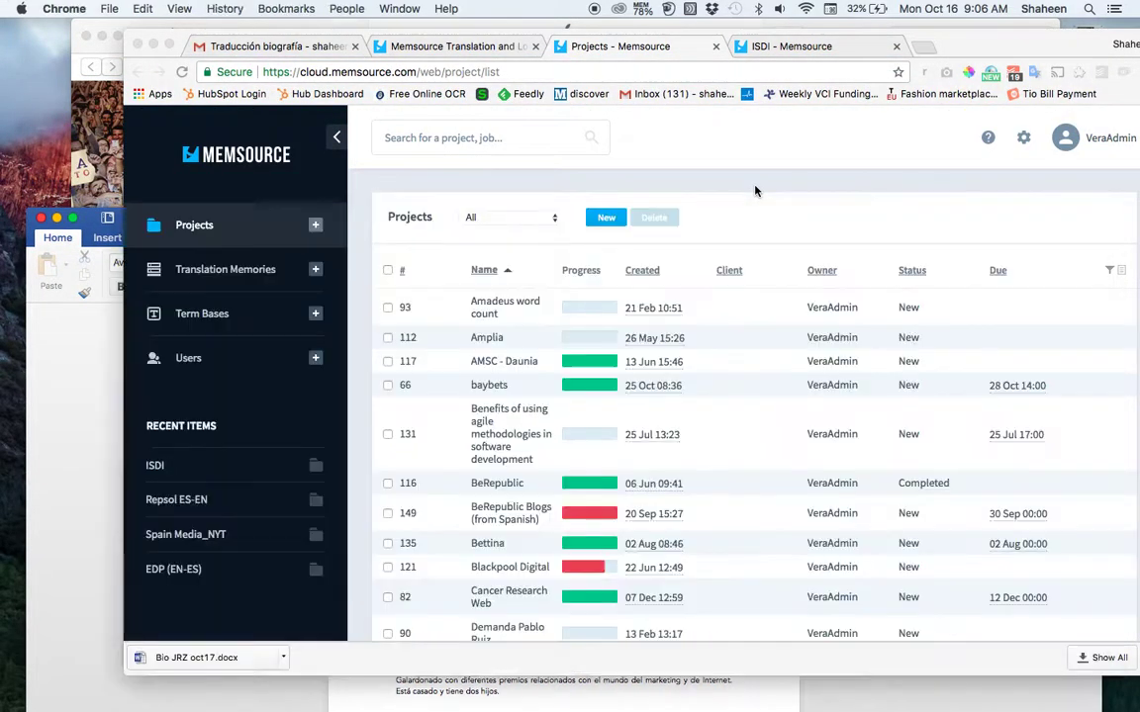
pyautogui.scroll(-10, 623, 319)
pyautogui.scroll(10, 623, 320)
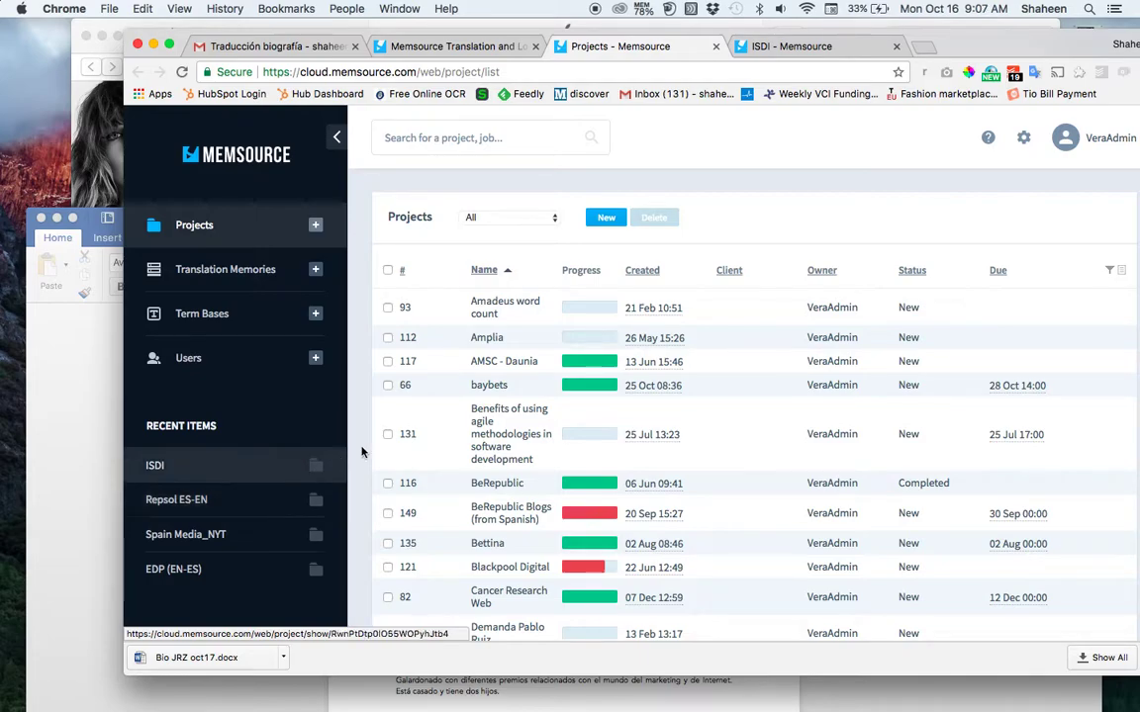
pyautogui.scroll(-5, 495, 514)
pyautogui.scroll(5, 530, 550)
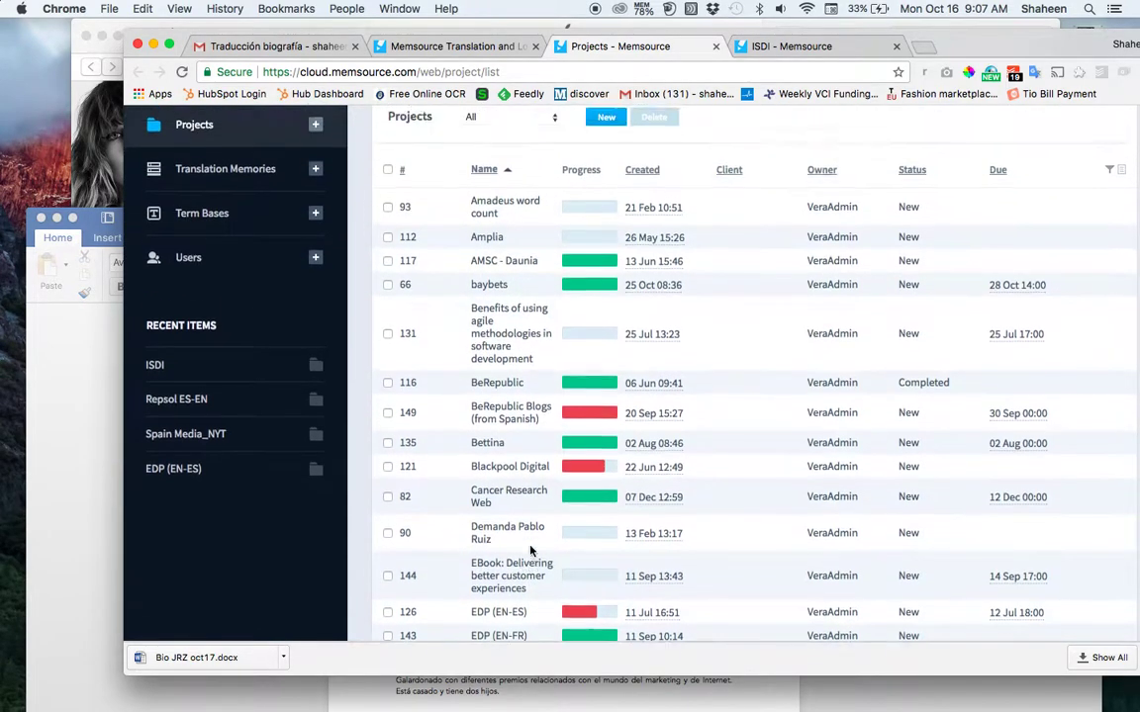
# - Show the ISDI project and review its details, dashboard and existing jobs
pyautogui.click(811, 49)
pyautogui.scroll(-3, 505, 349)
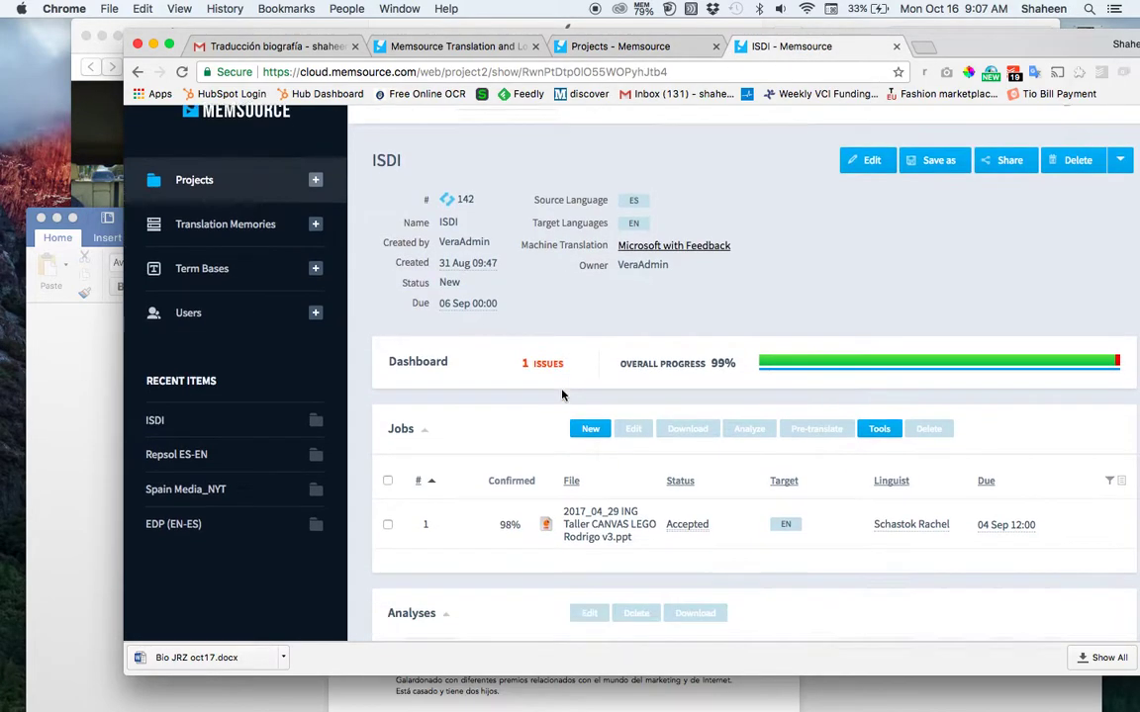
pyautogui.scroll(2, 562, 395)
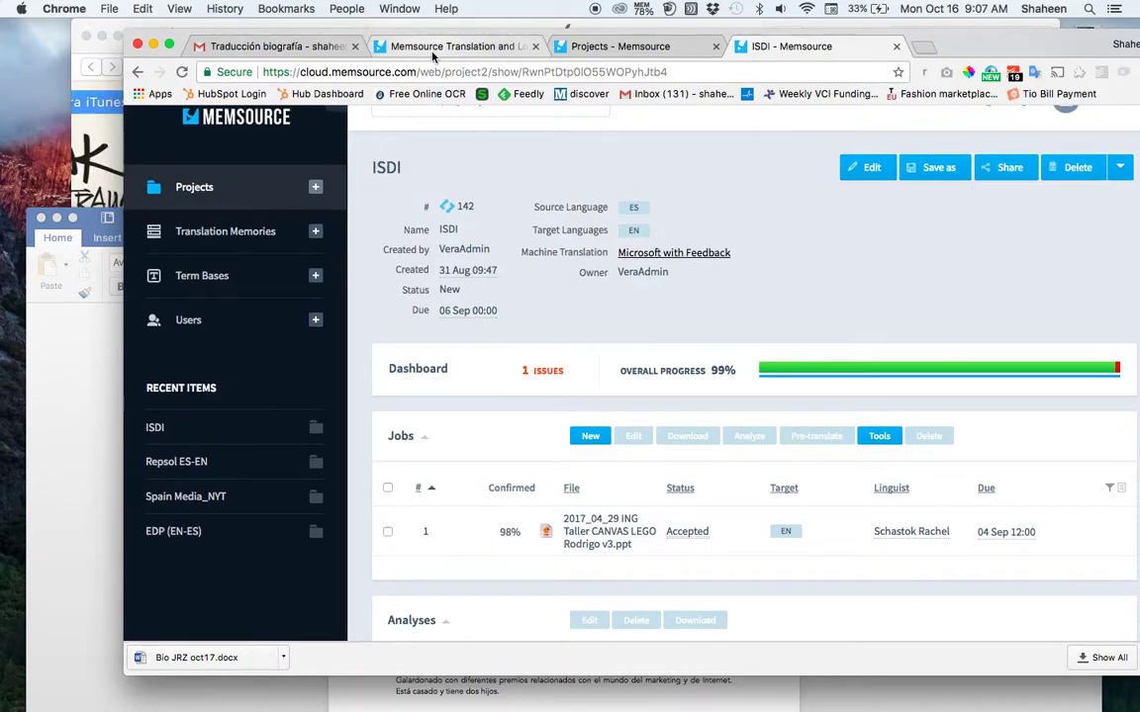
# - Check where to log in on the Memsource home page and return to the ISDI project
pyautogui.click(387, 46)
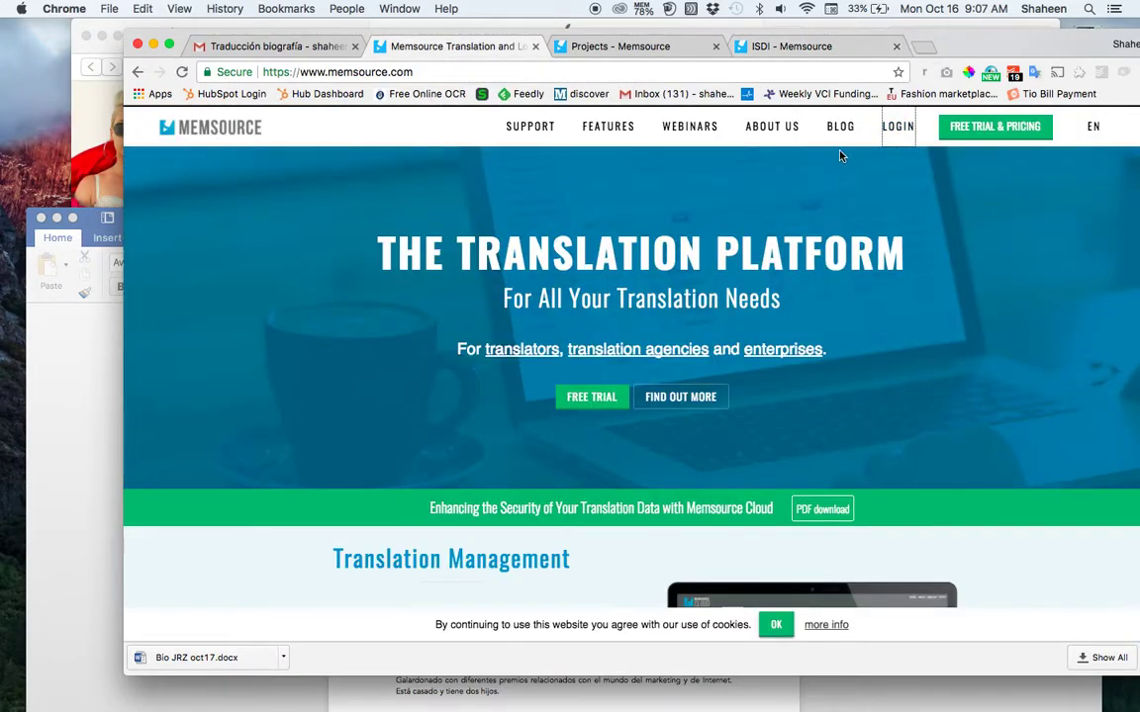
pyautogui.click(899, 142)
pyautogui.click(655, 47)
pyautogui.click(811, 52)
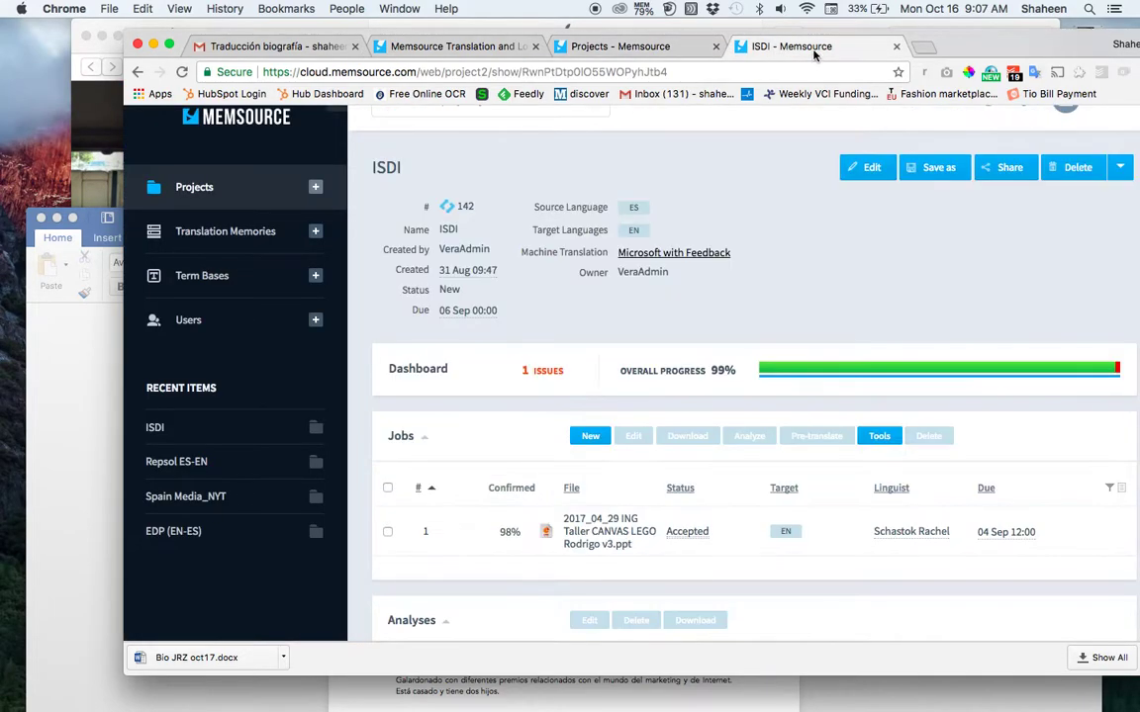
# - Start a new job in the ISDI project and open the file chooser for its source file
pyautogui.scroll(-3, 623, 425)
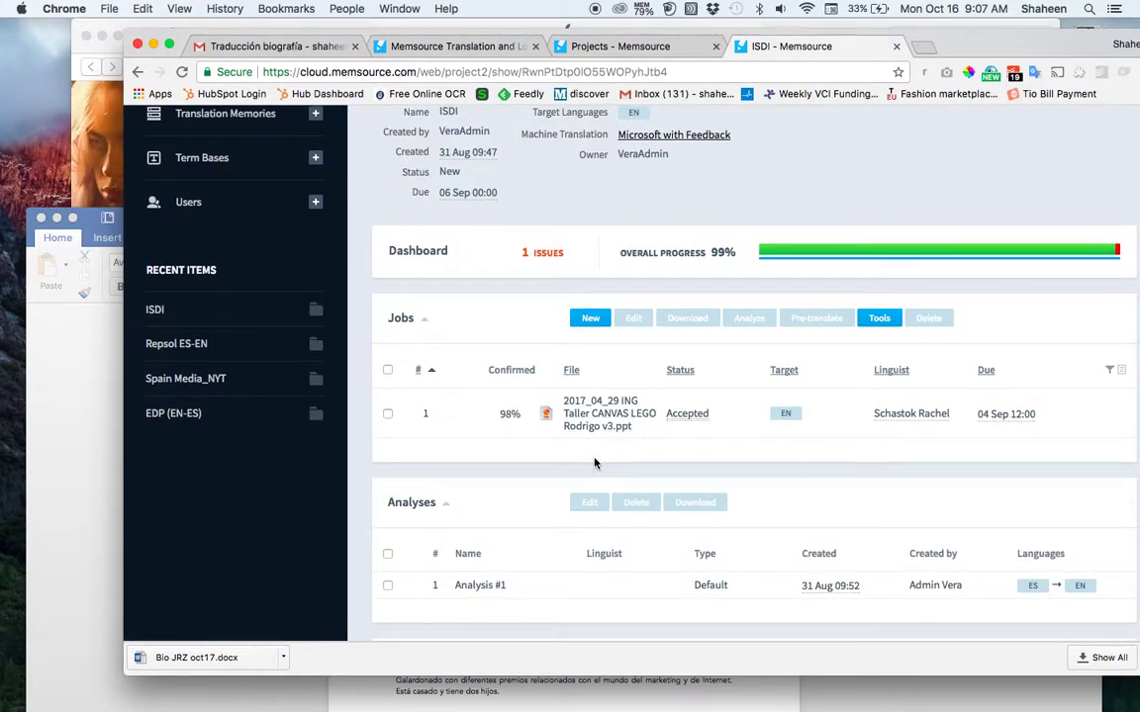
pyautogui.click(591, 321)
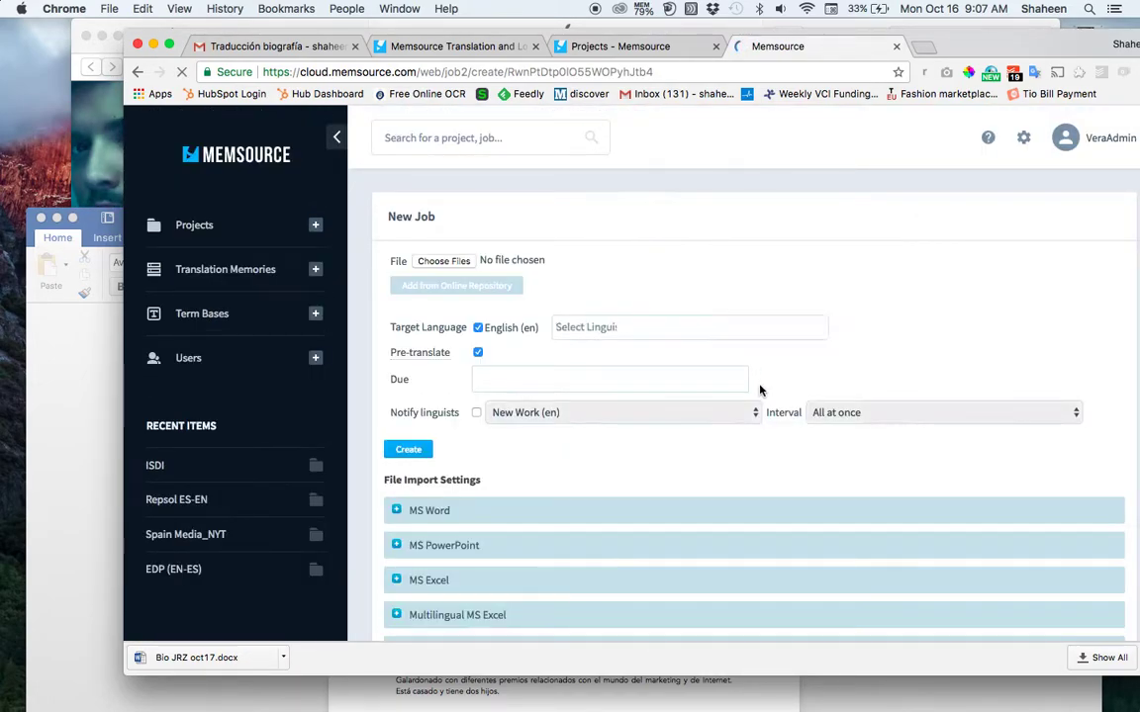
pyautogui.click(444, 264)
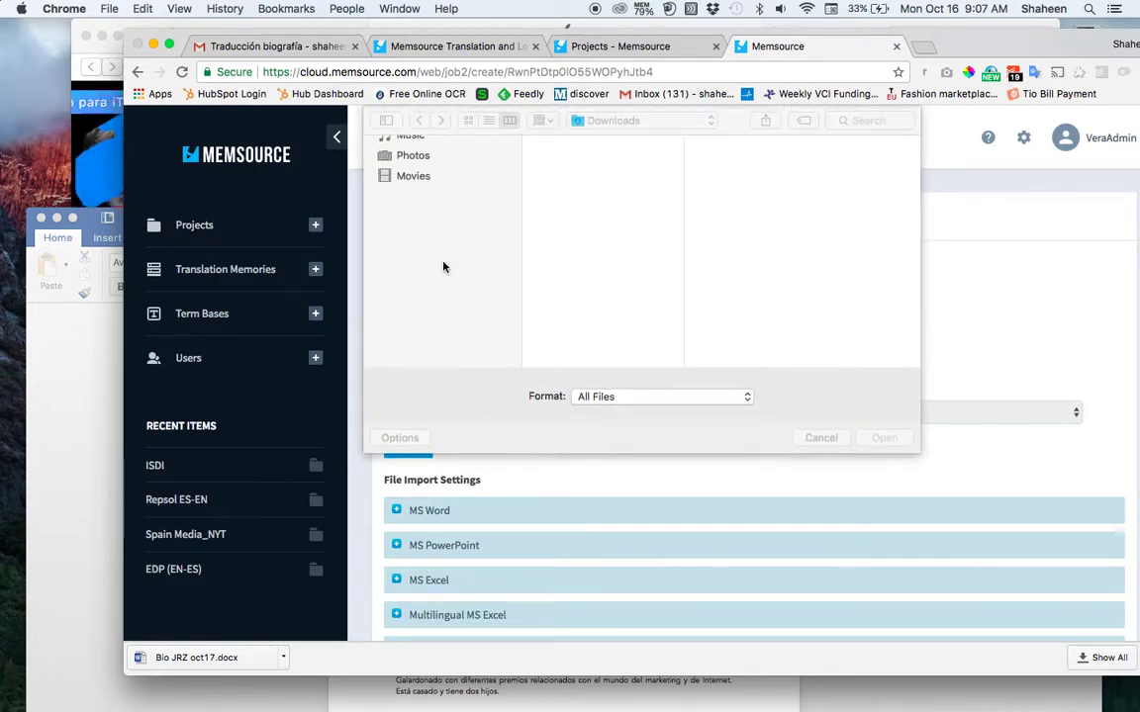
# - Try to find the source file by searching for "Bio JRZ"
pyautogui.click(861, 123)
pyautogui.write('Bio')
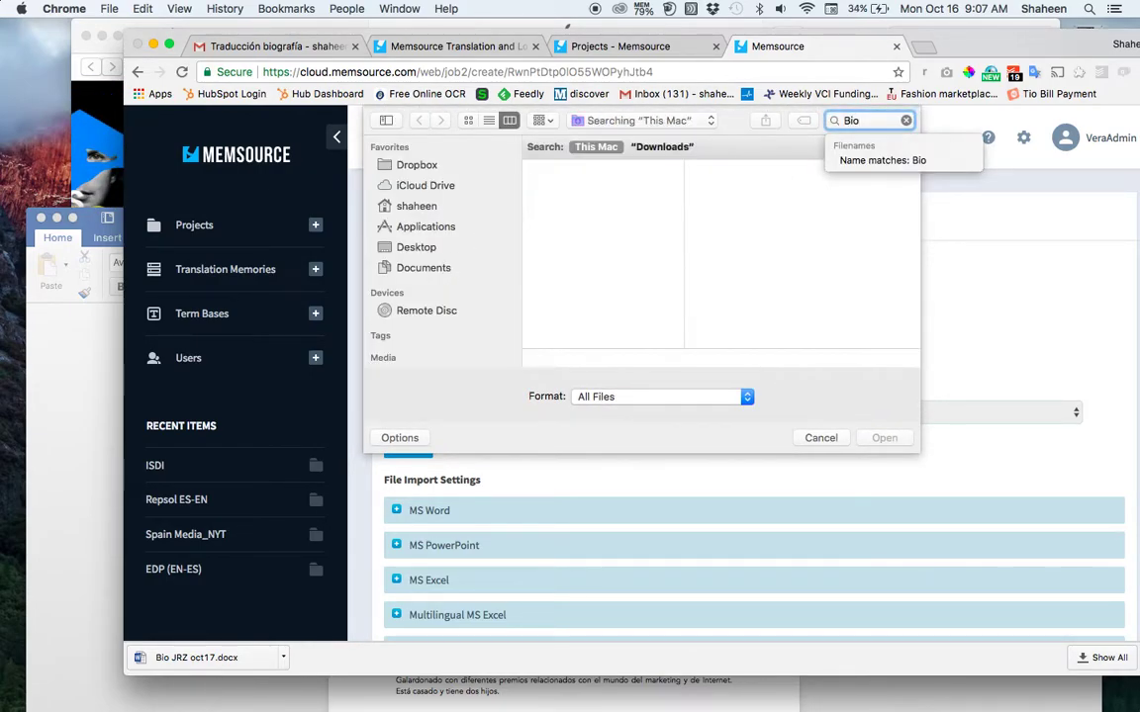
pyautogui.write(' JRZ')
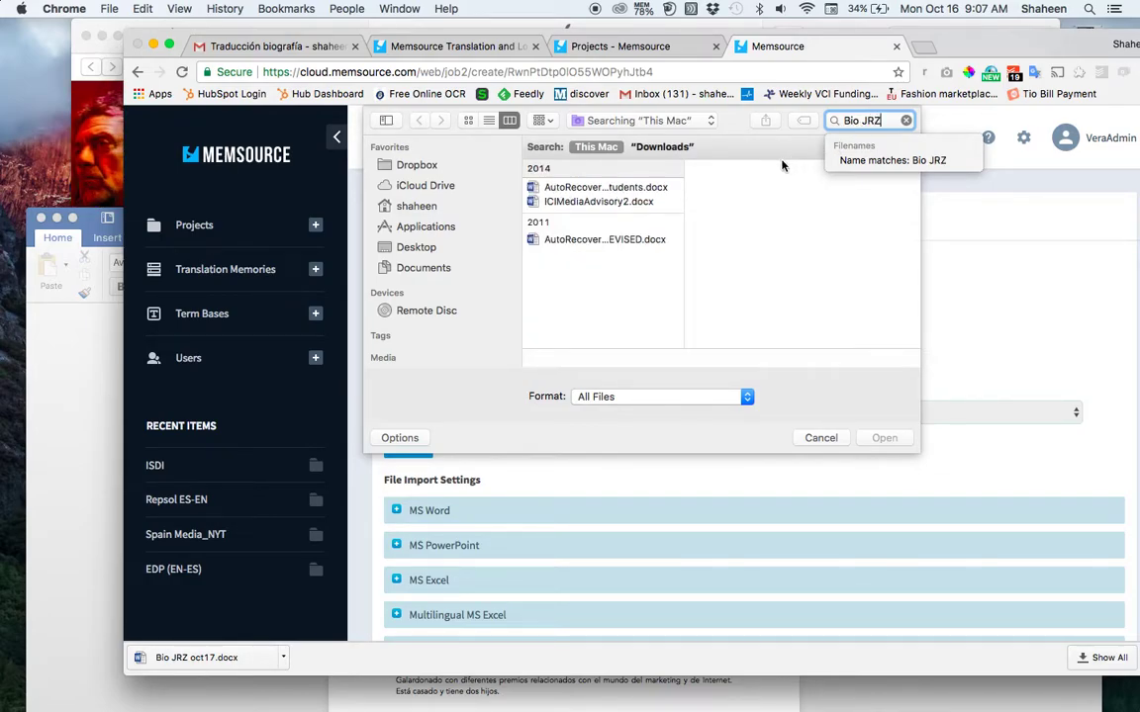
pyautogui.click(644, 121)
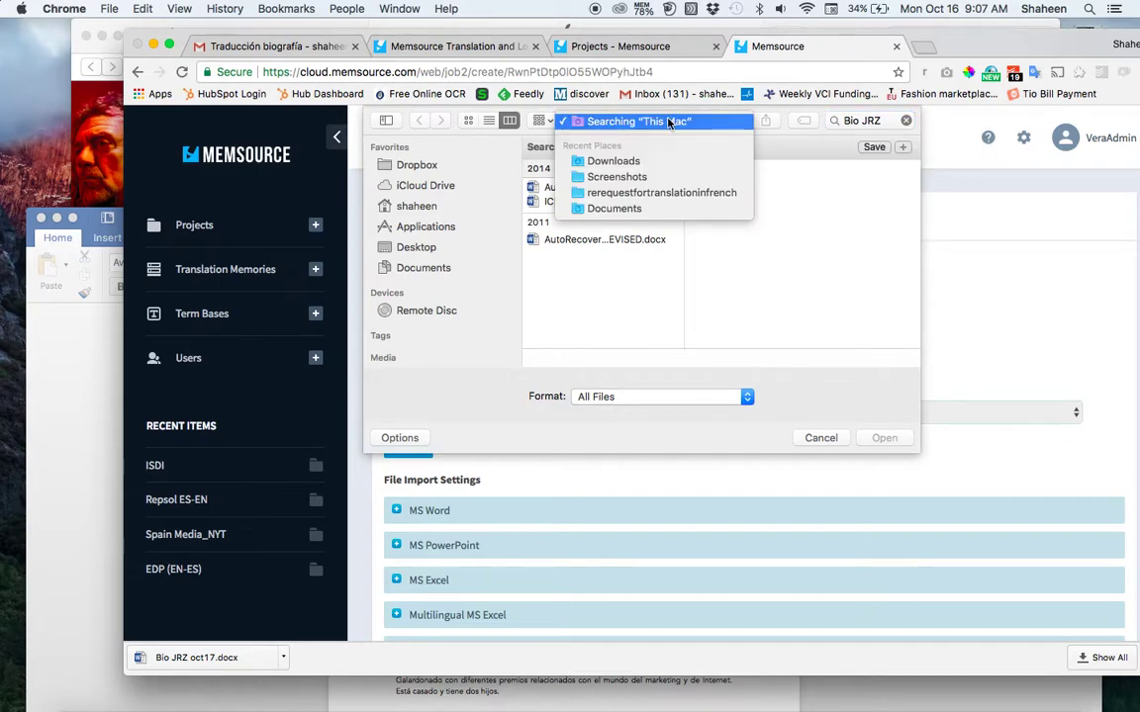
pyautogui.click(616, 160)
pyautogui.click(907, 120)
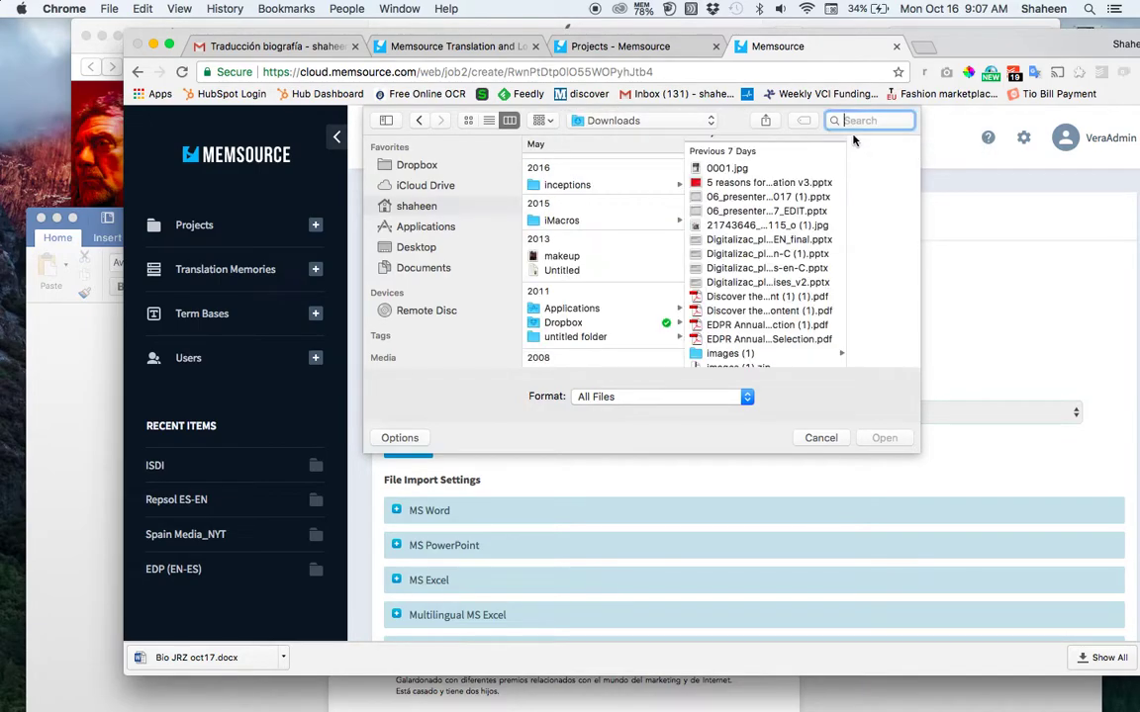
pyautogui.write('Bio JRZ')
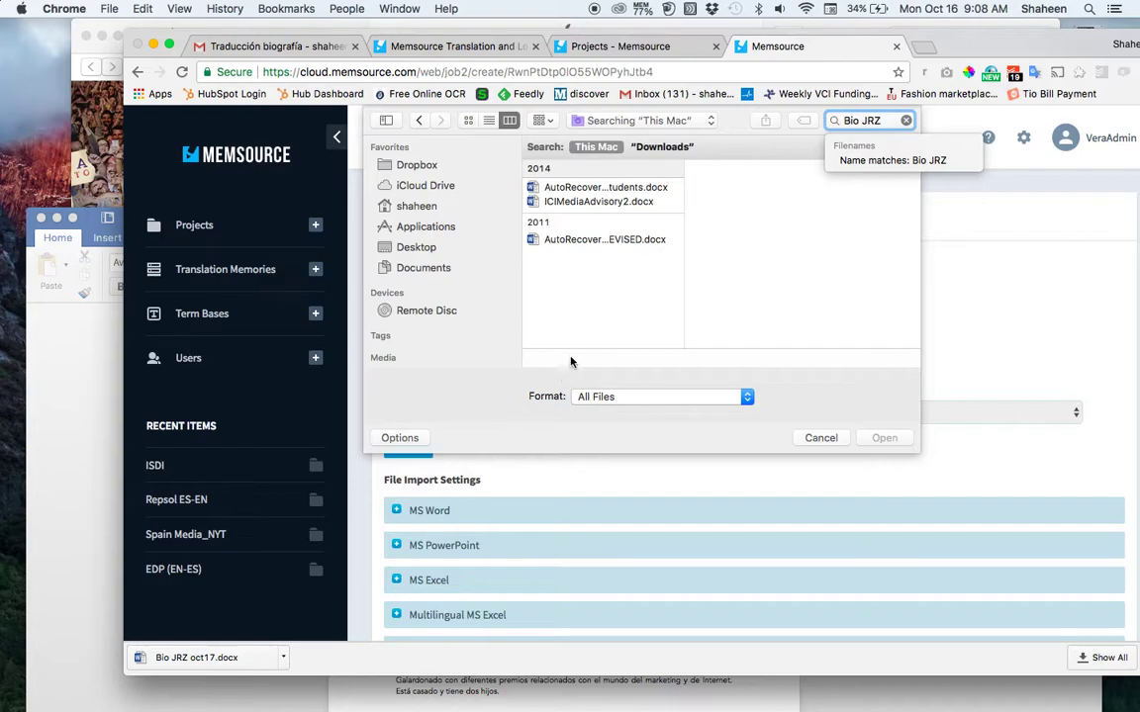
# - Choose Bio JRZ oct17.docx from the Downloads folder as the job's source file
pyautogui.click(641, 121)
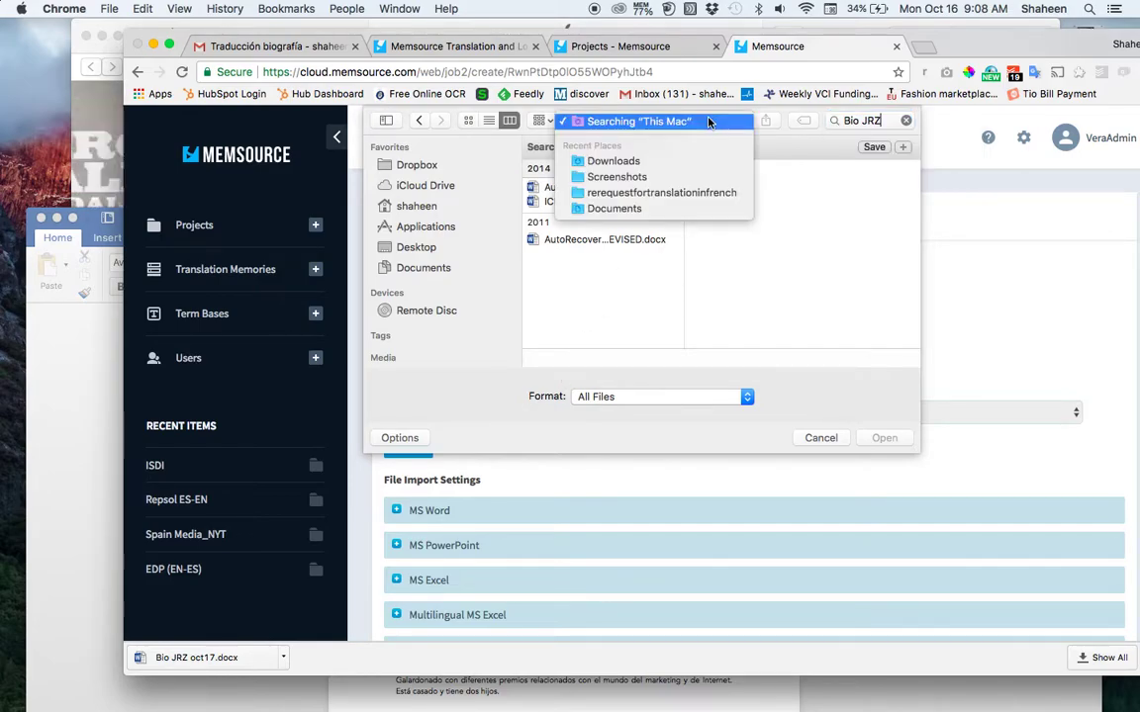
pyautogui.click(689, 166)
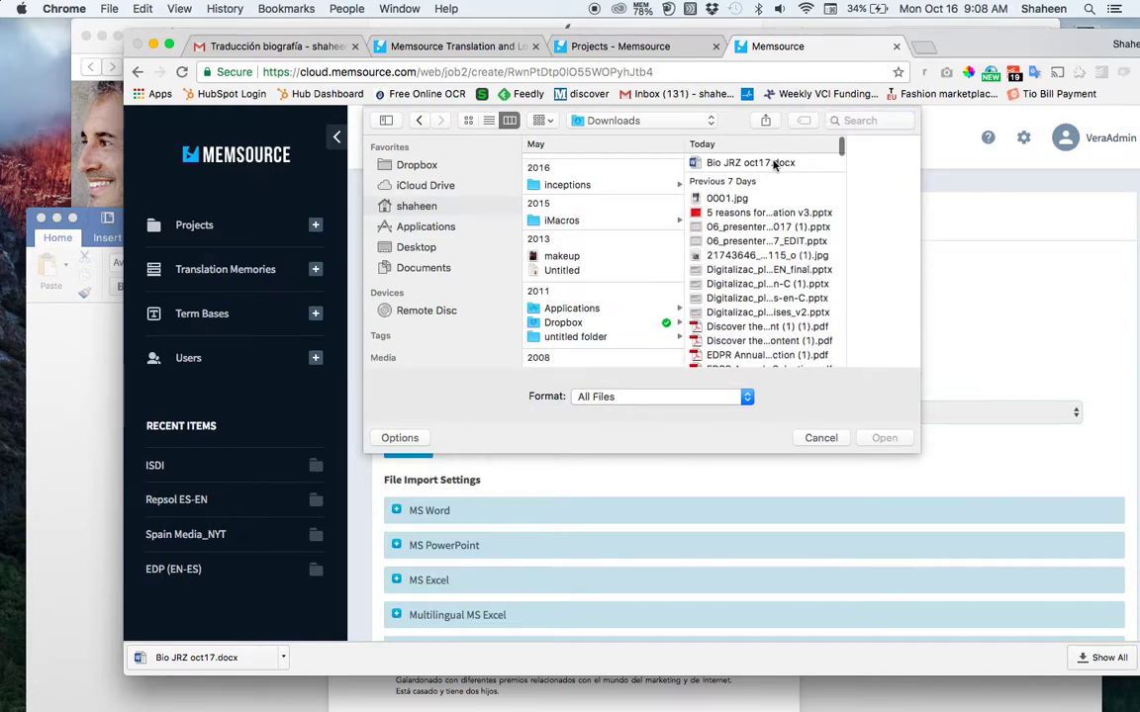
pyautogui.click(775, 165)
pyautogui.click(885, 437)
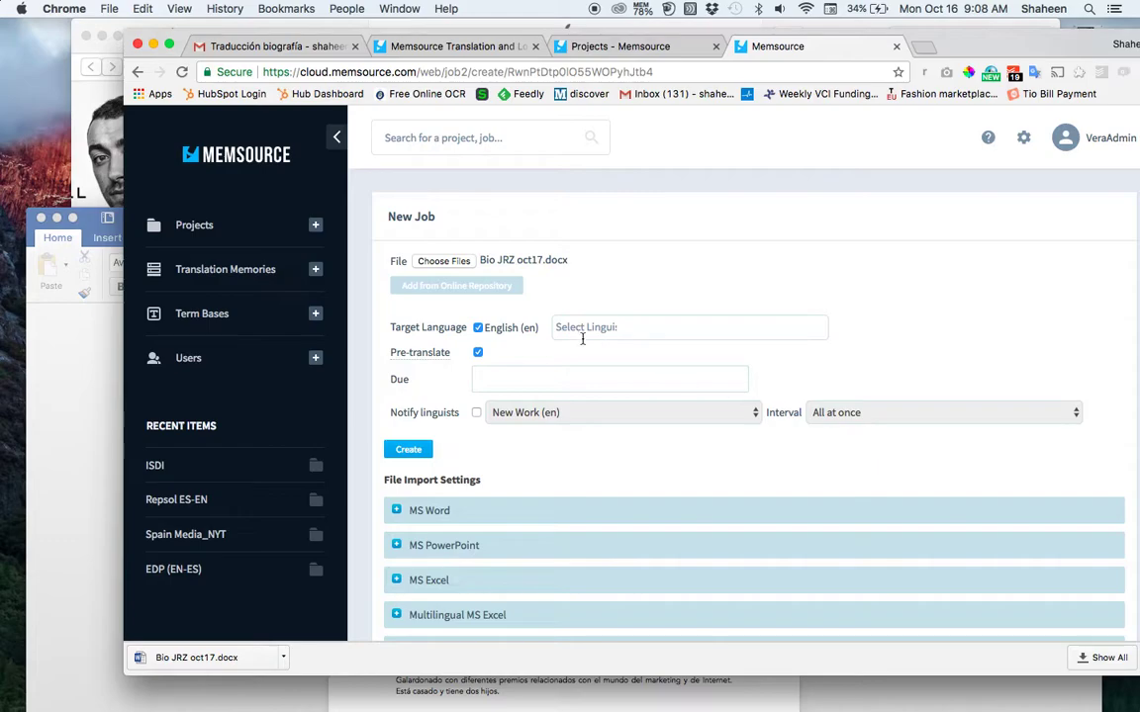
# - Look over the linguist and file import options, leave the linguist unassigned, and create the English job
pyautogui.scroll(-2, 585, 339)
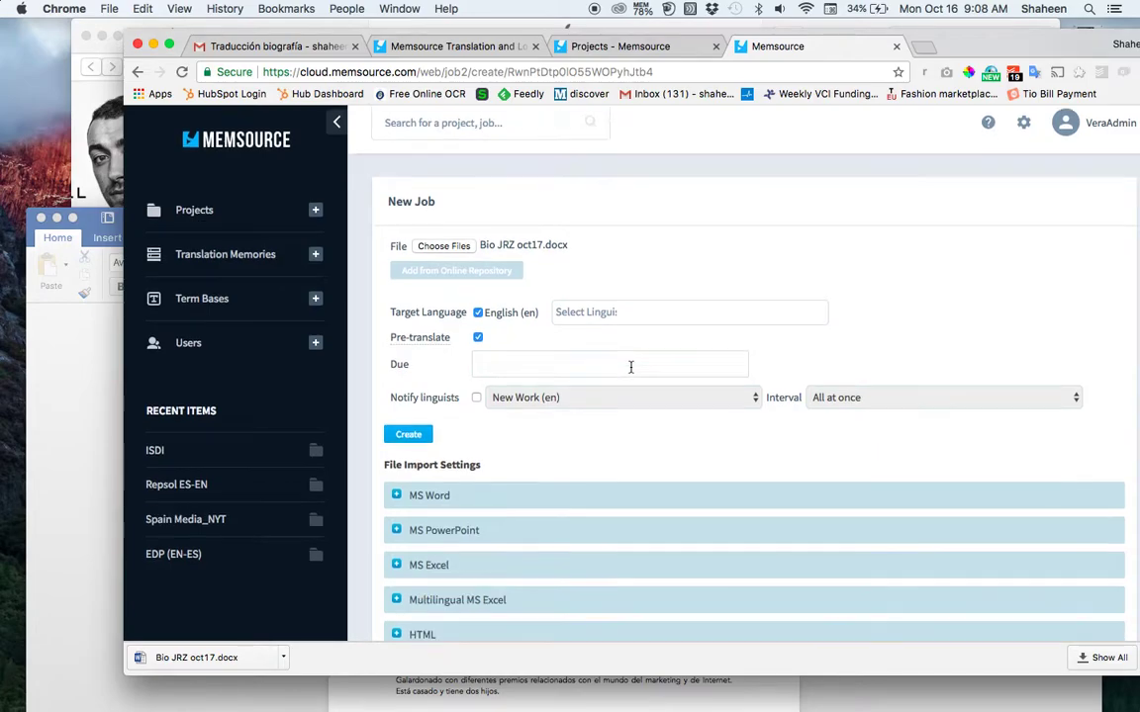
pyautogui.click(579, 283)
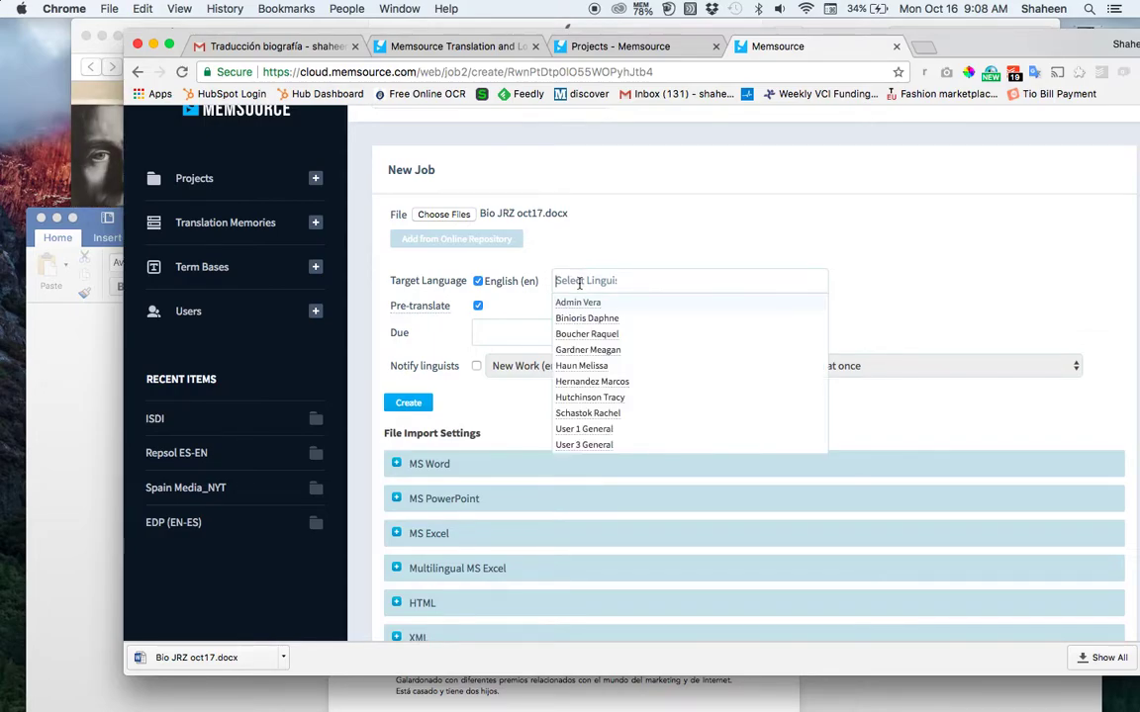
pyautogui.click(897, 287)
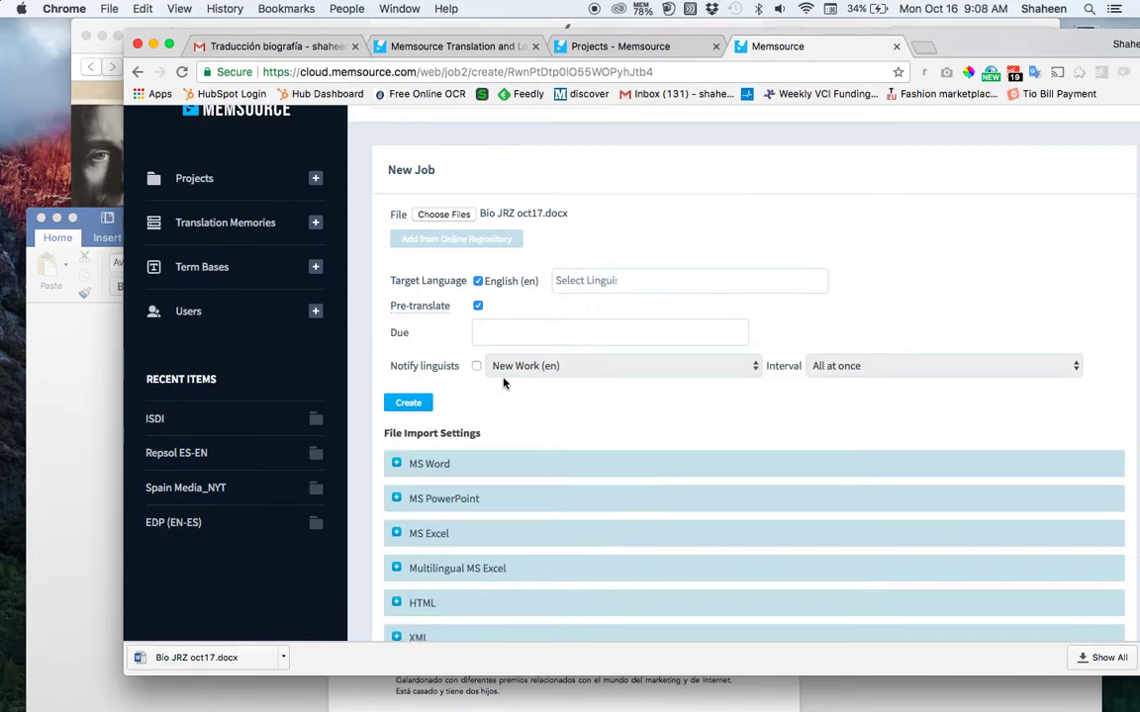
pyautogui.scroll(-10, 445, 455)
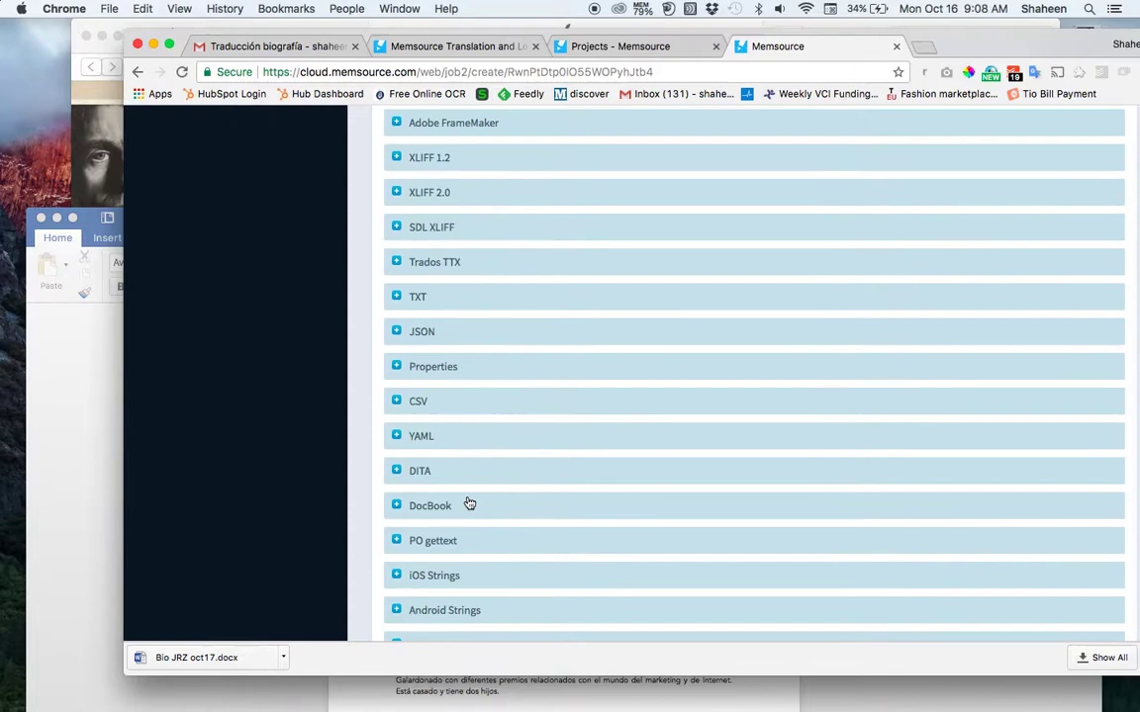
pyautogui.scroll(10, 499, 377)
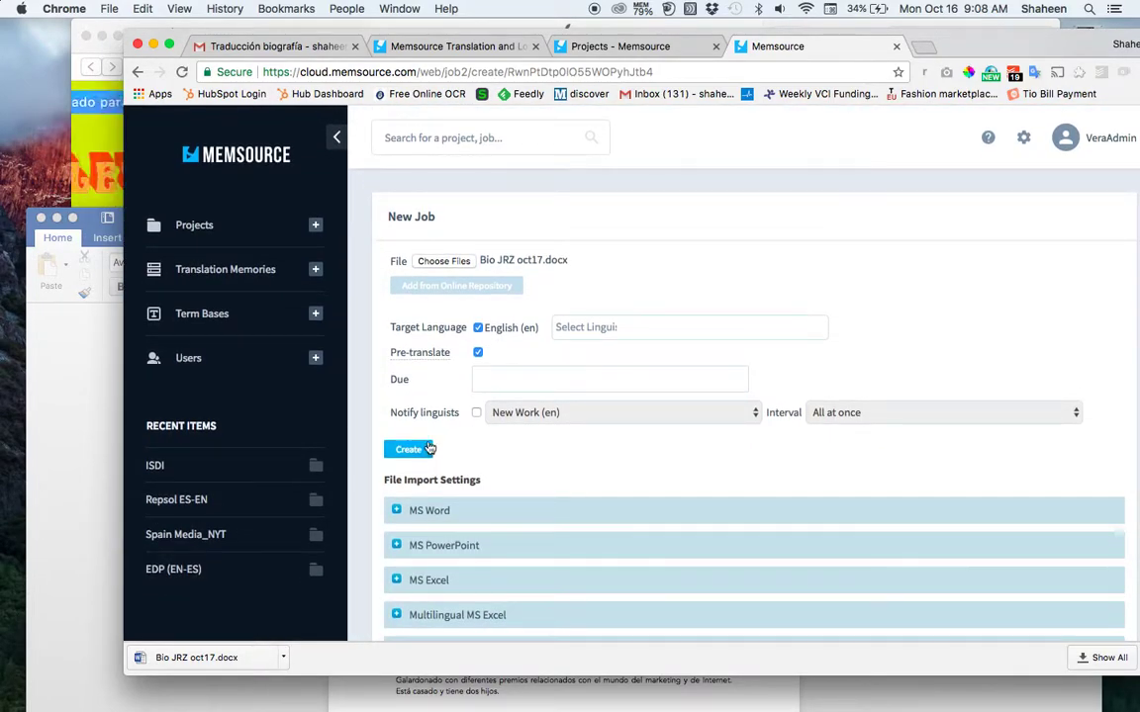
pyautogui.click(429, 448)
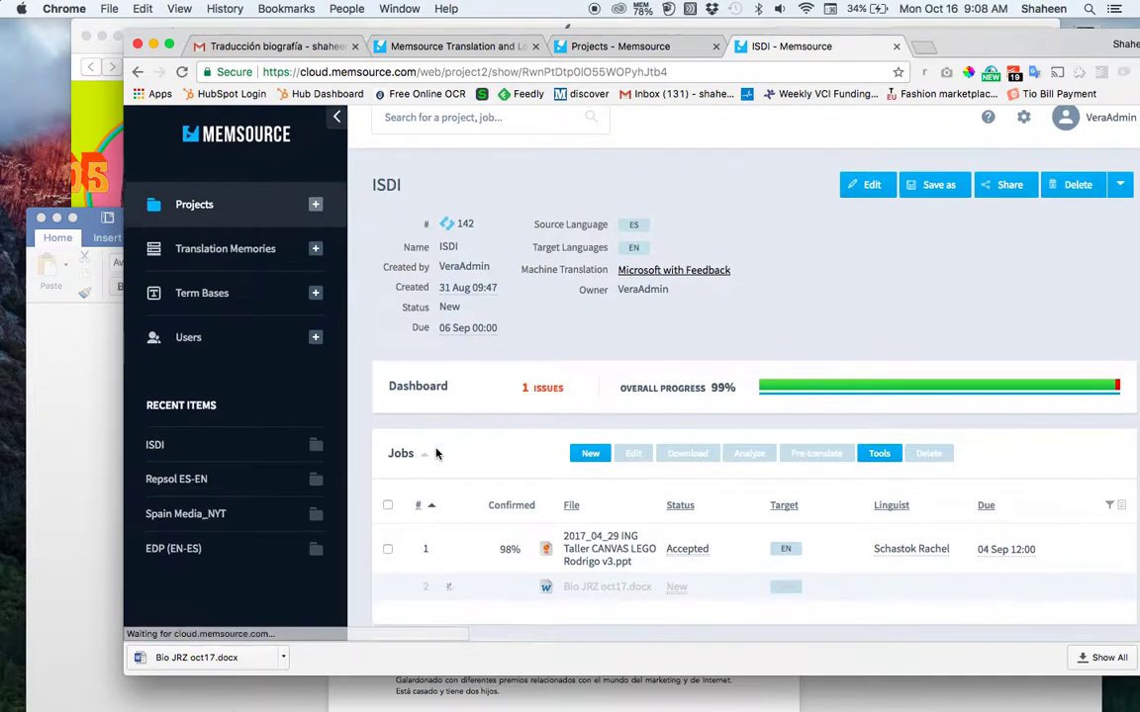
# - Run a default analysis named "Bio JRZ analysis" on the Bio JRZ oct17.docx job and locate it among the project's analyses
pyautogui.scroll(-5, 435, 453)
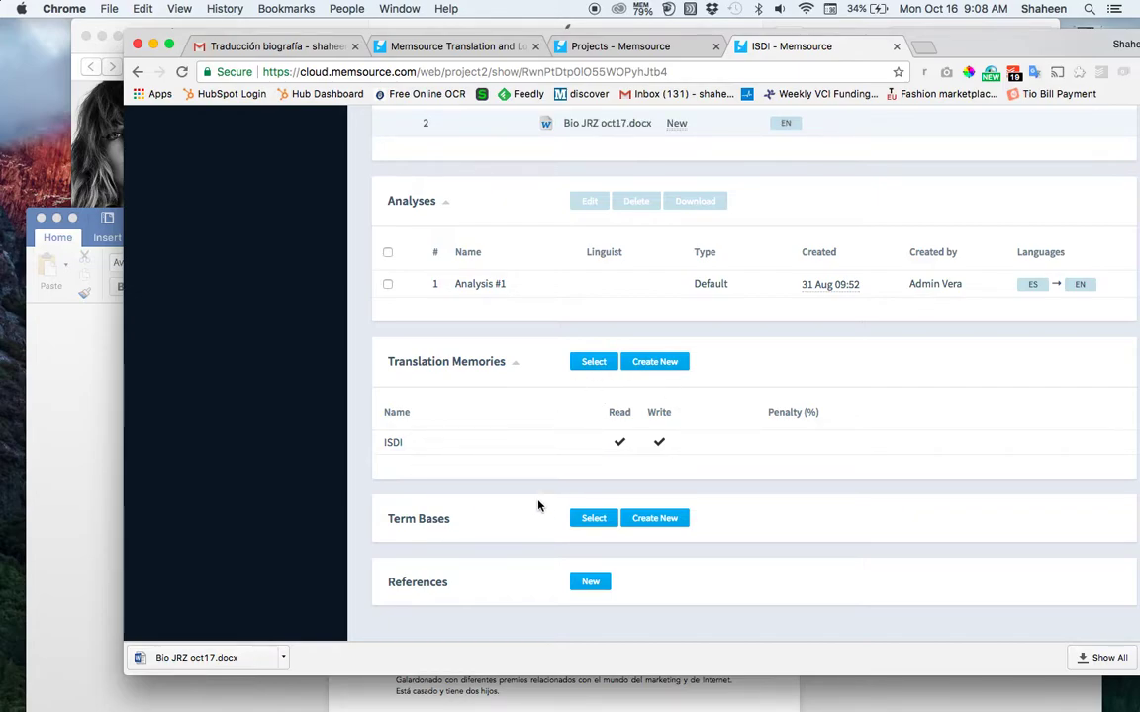
pyautogui.scroll(5, 543, 387)
pyautogui.scroll(-2, 543, 386)
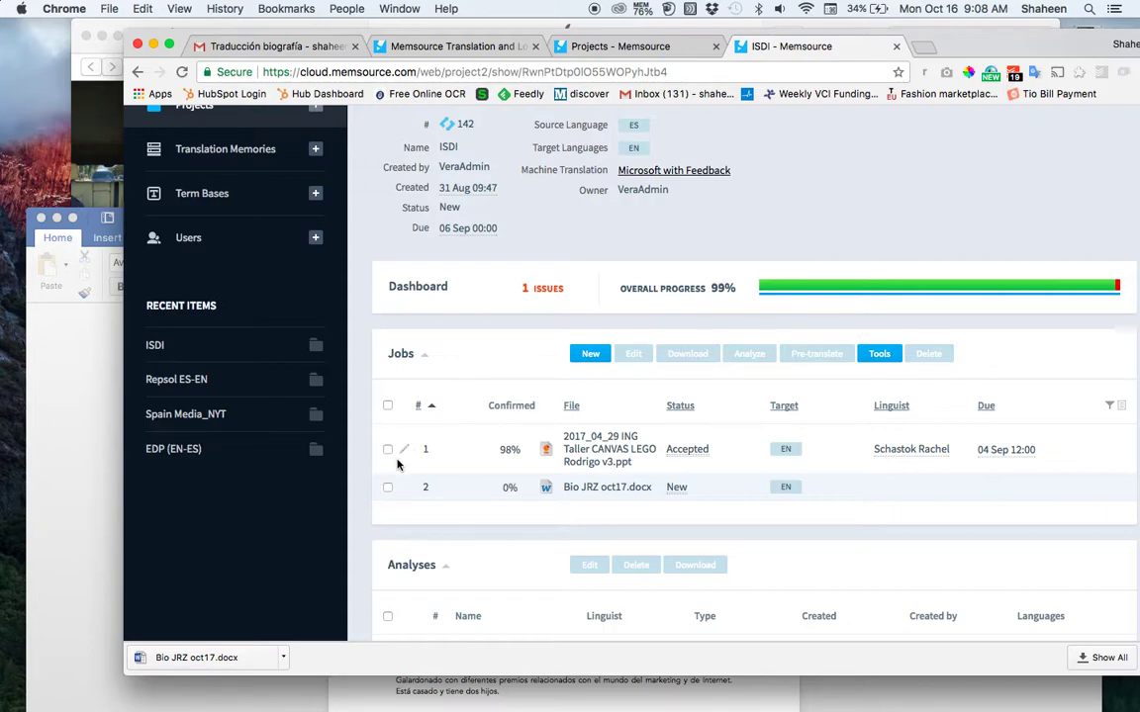
pyautogui.click(388, 488)
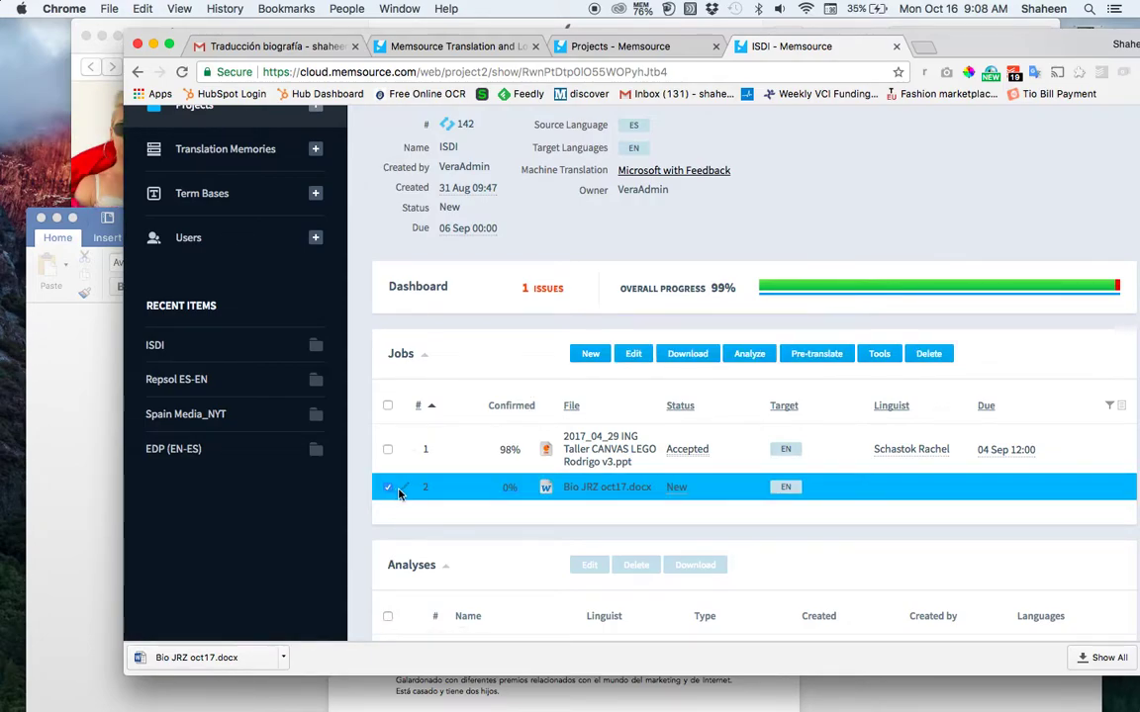
pyautogui.click(749, 353)
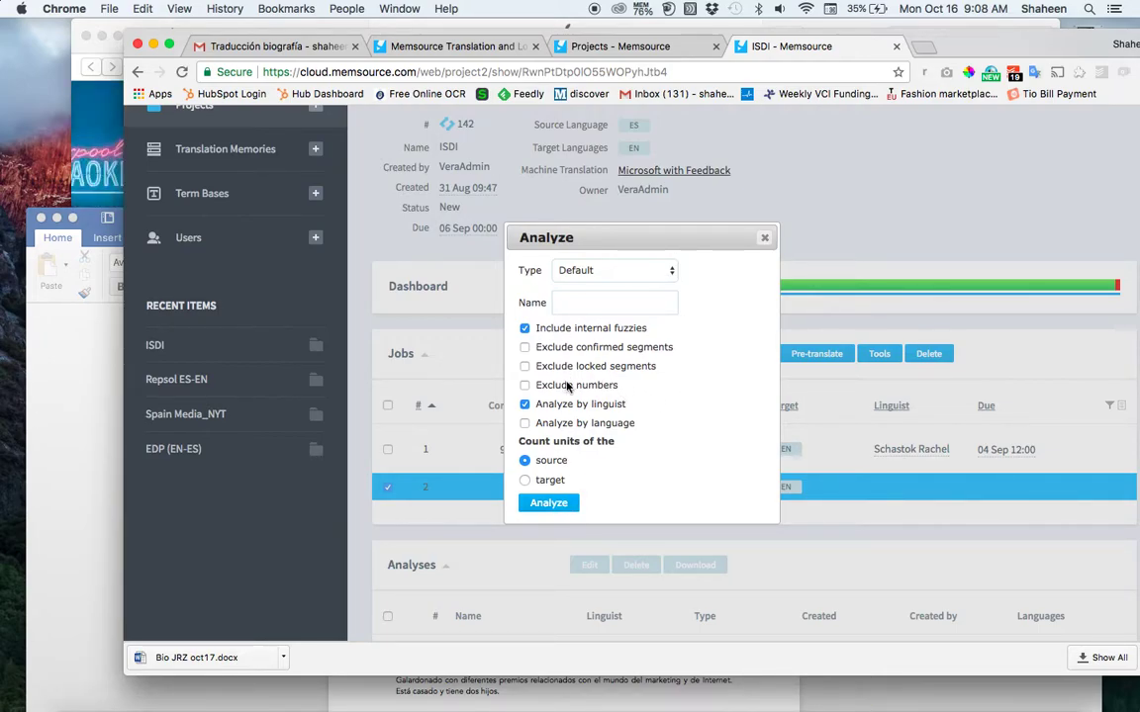
pyautogui.click(574, 308)
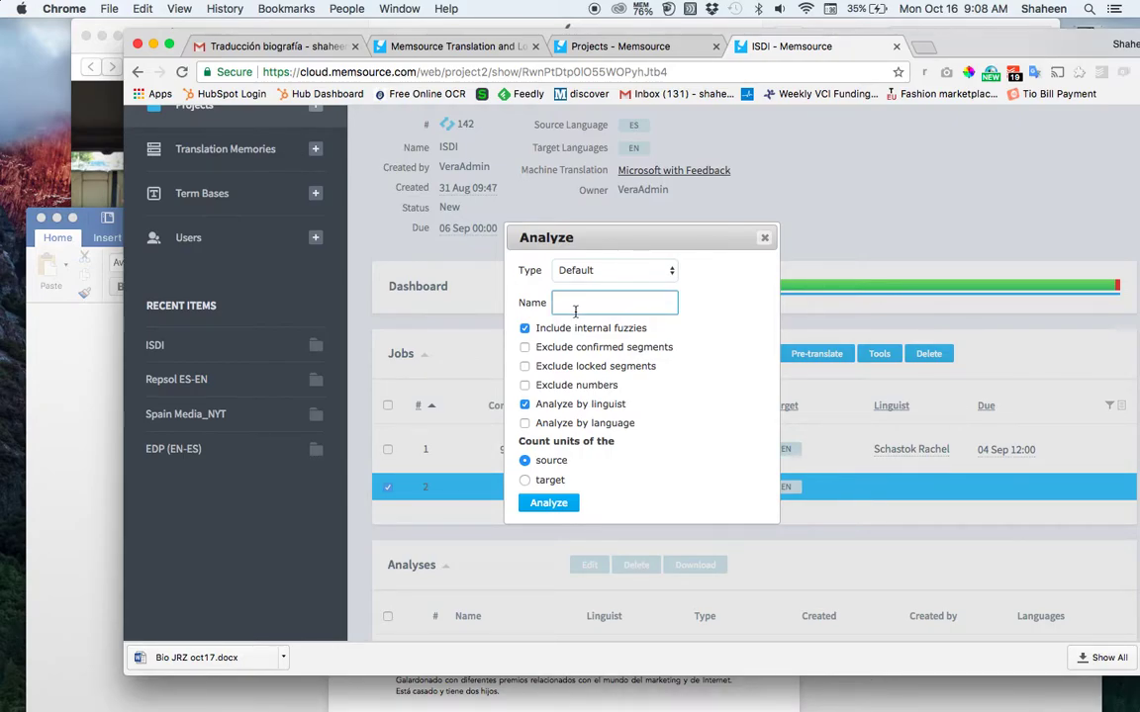
pyautogui.write('Bio JRZ analysis')
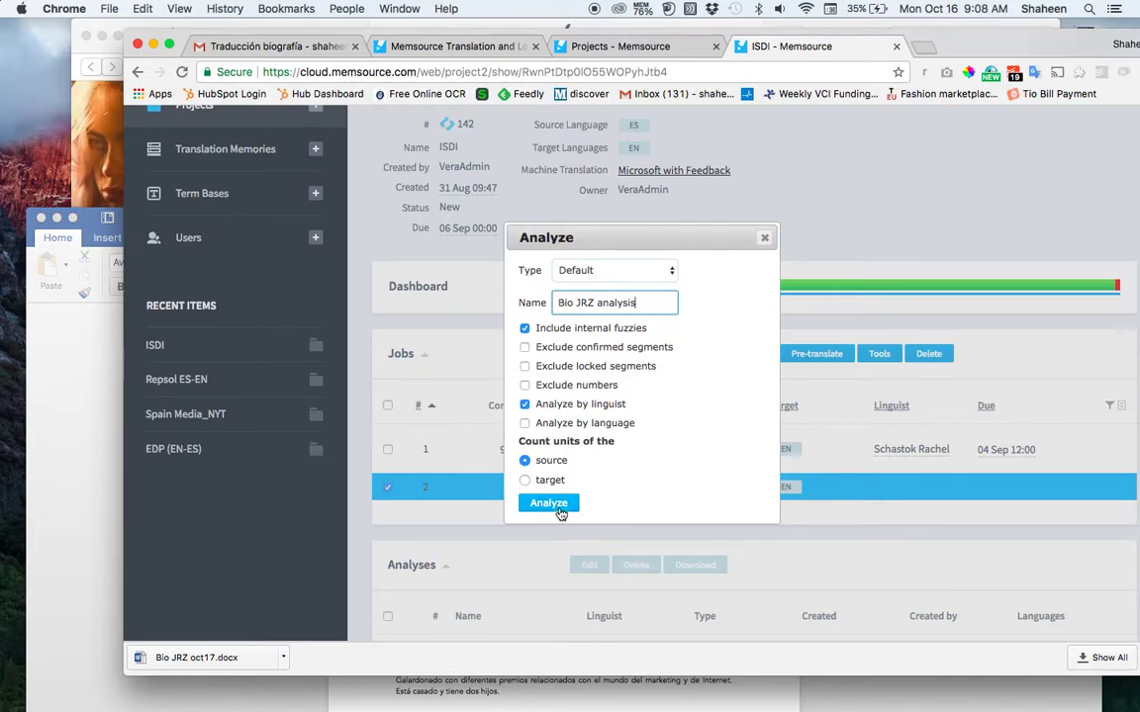
pyautogui.click(557, 506)
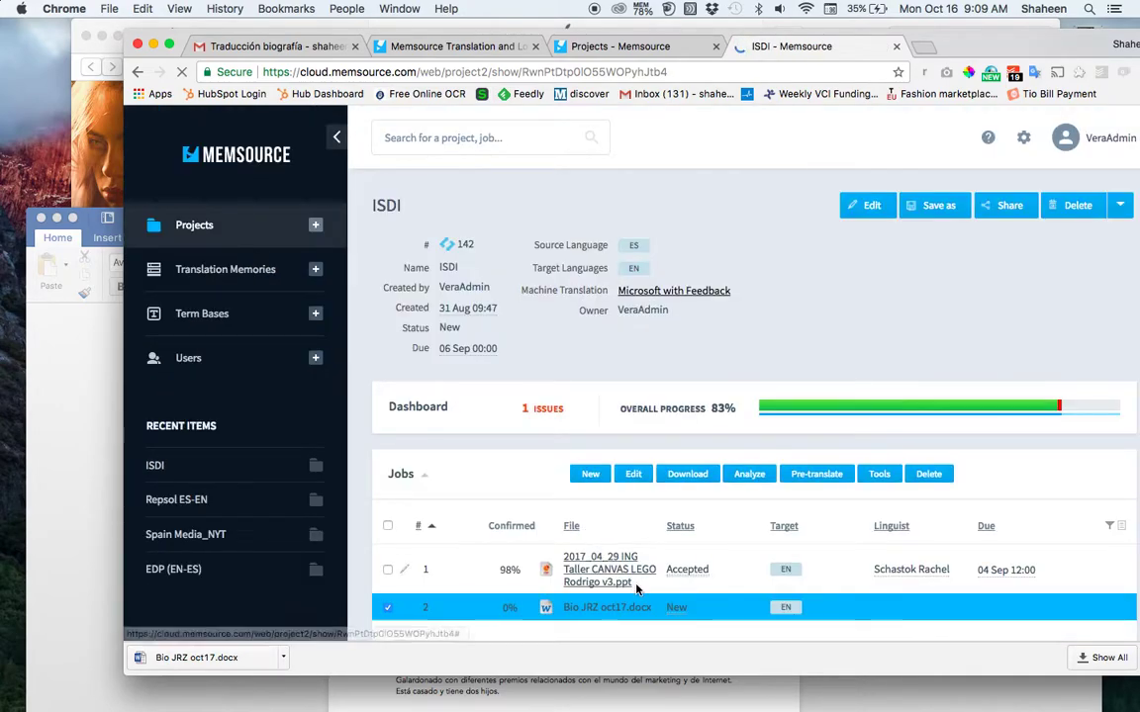
pyautogui.scroll(-5, 623, 574)
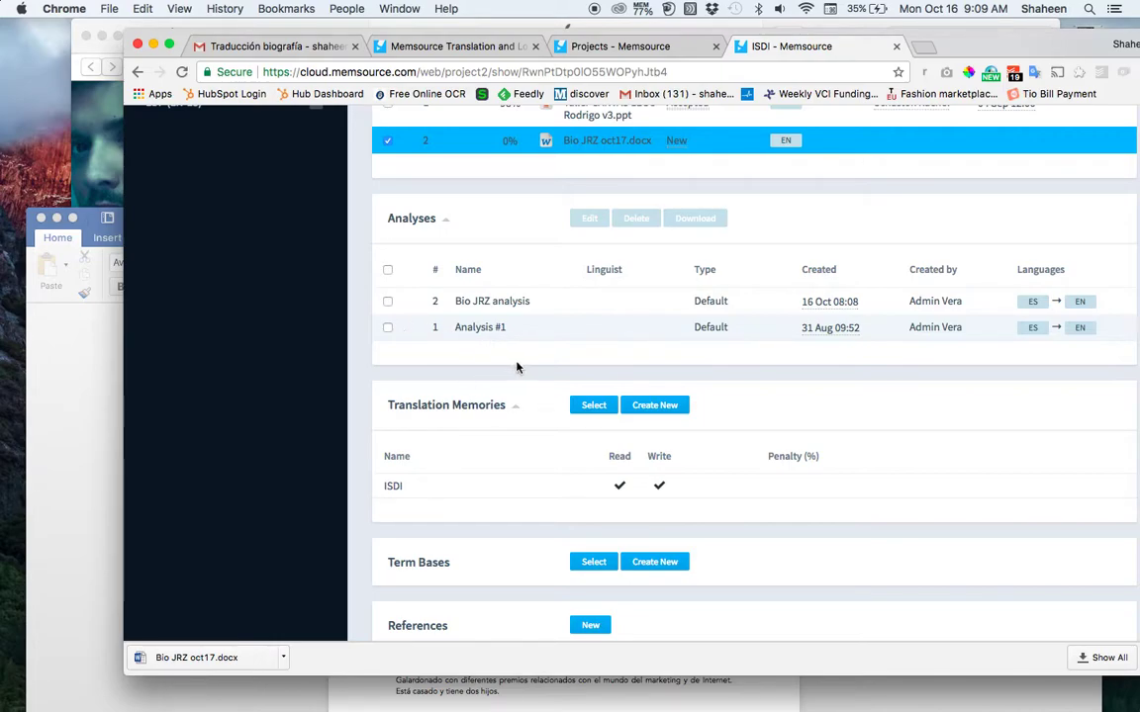
# - Open the Bio JRZ analysis and examine the word counts for repetitions and each translation memory match range
pyautogui.click(492, 302)
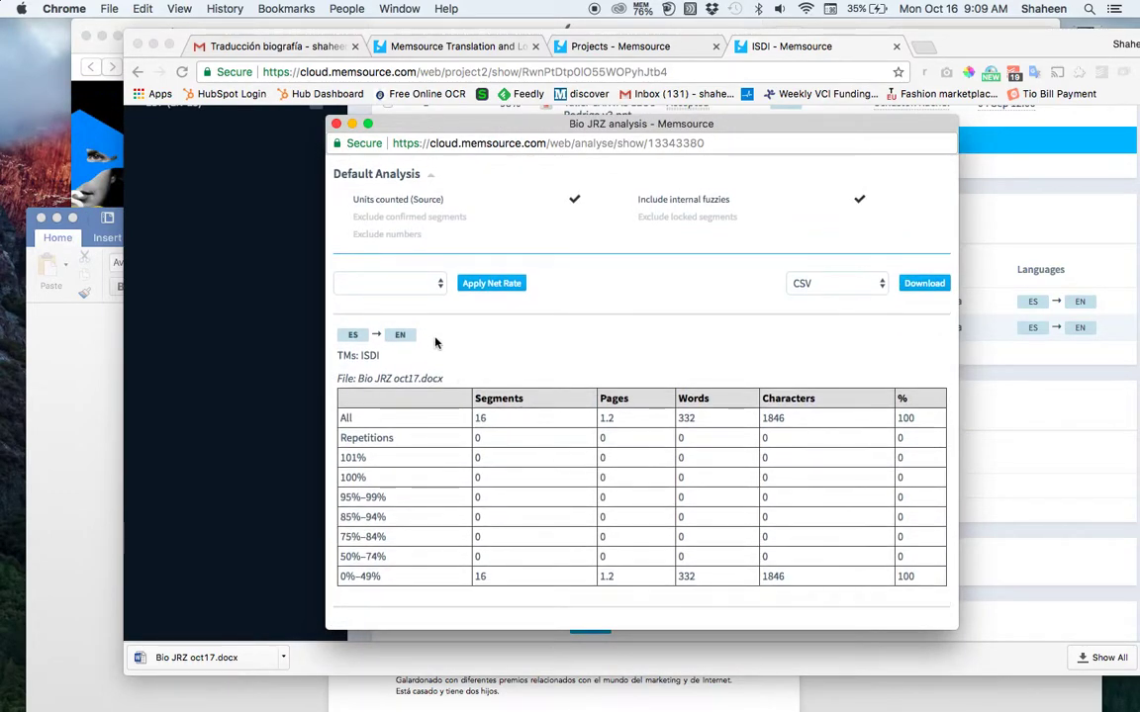
pyautogui.click(435, 284)
pyautogui.click(538, 378)
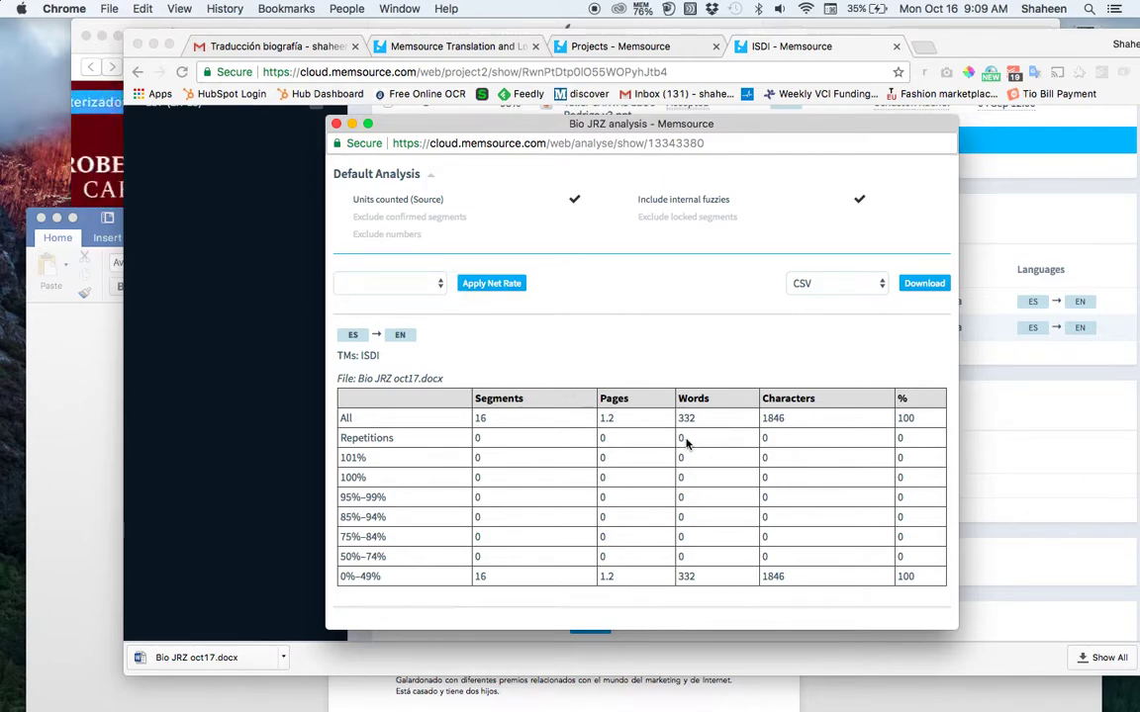
pyautogui.moveTo(683, 441); pyautogui.dragTo(426, 440)
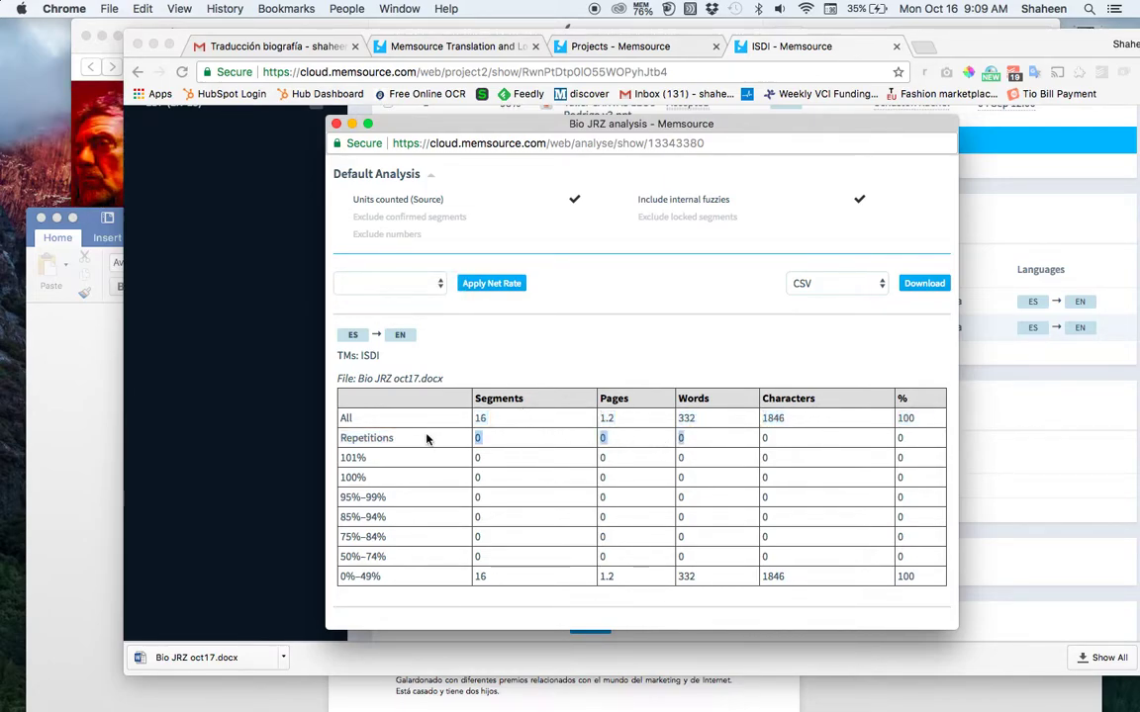
pyautogui.click(688, 462)
pyautogui.moveTo(688, 464); pyautogui.dragTo(690, 556)
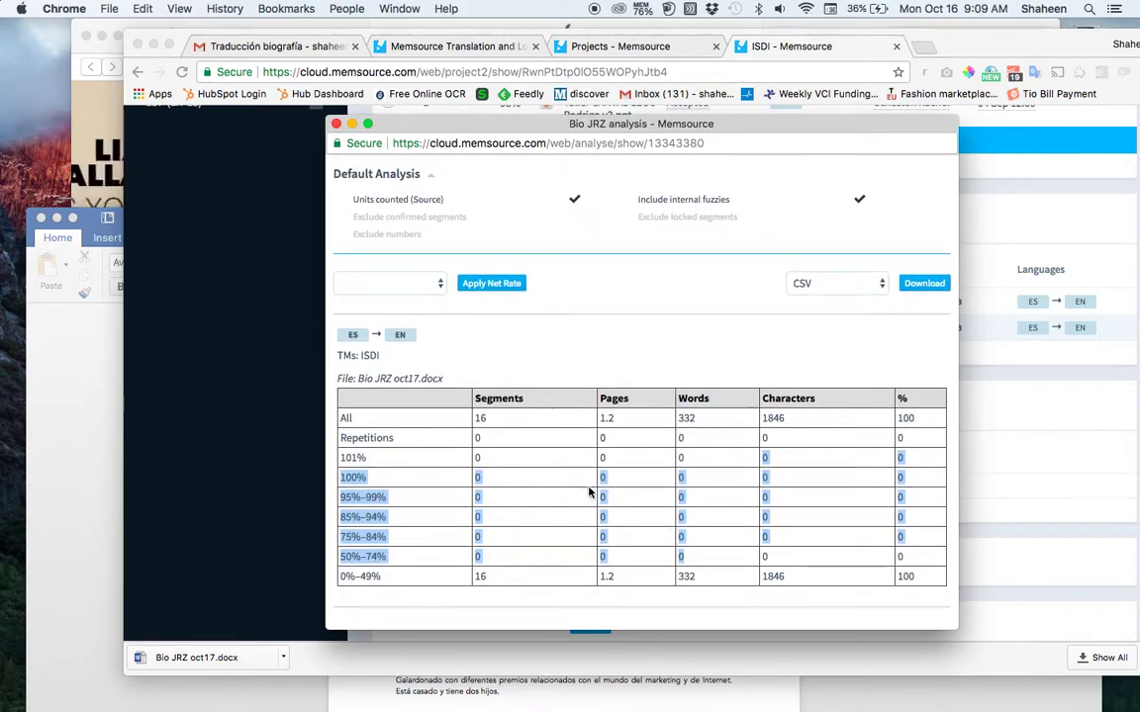
pyautogui.click(703, 445)
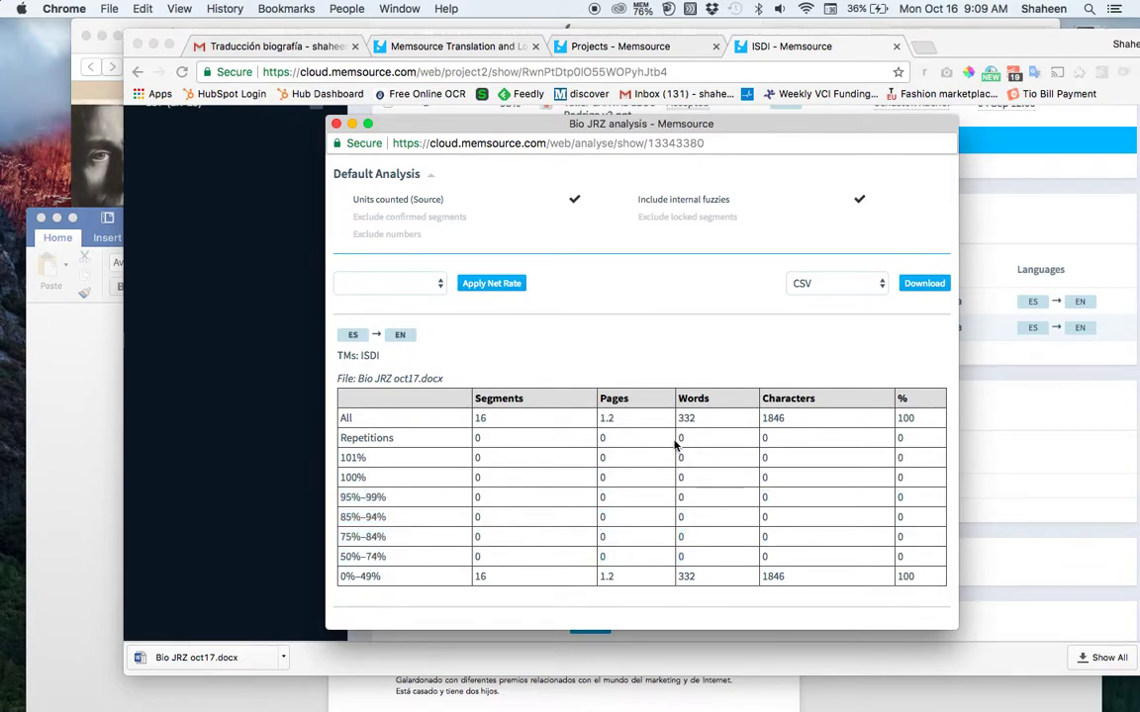
pyautogui.moveTo(680, 437); pyautogui.dragTo(692, 559)
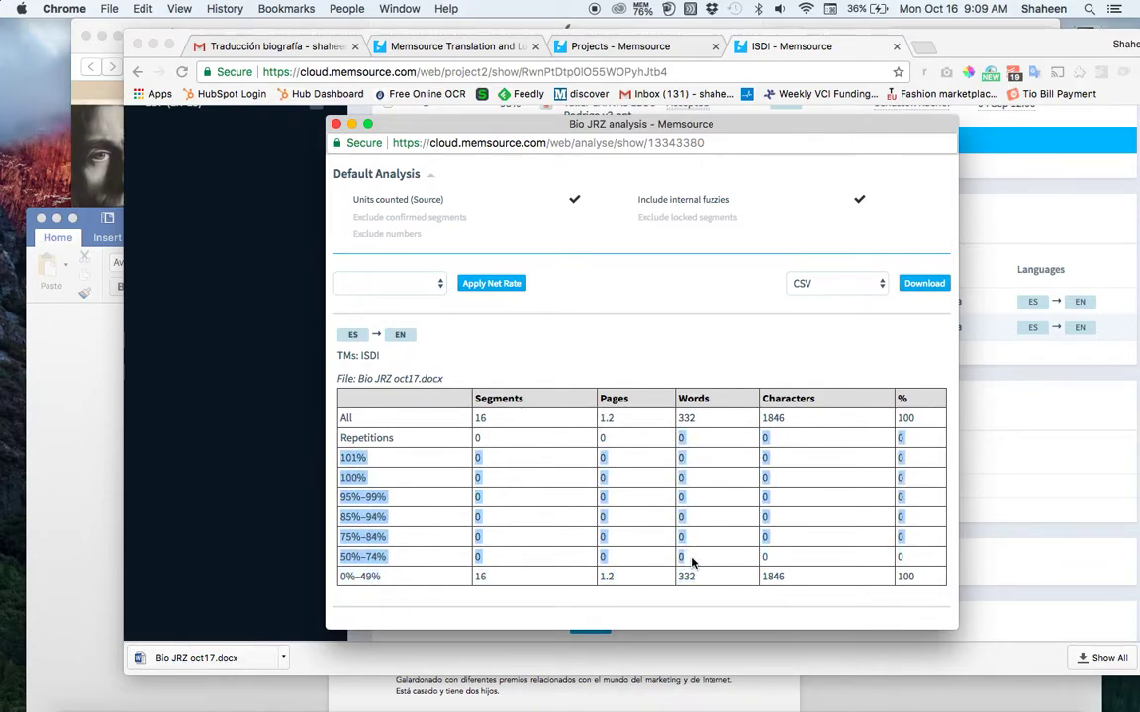
pyautogui.click(719, 514)
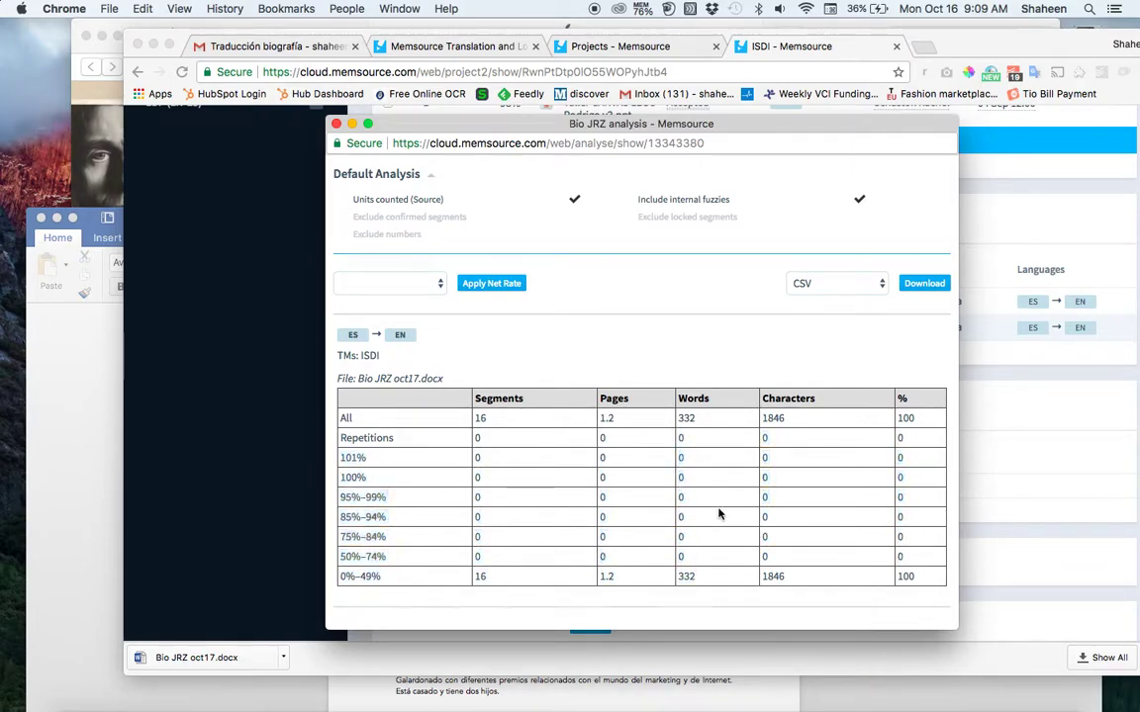
# - Apply My Net Rate Scheme to the Bio JRZ analysis and check the net rate word count
pyautogui.click(433, 287)
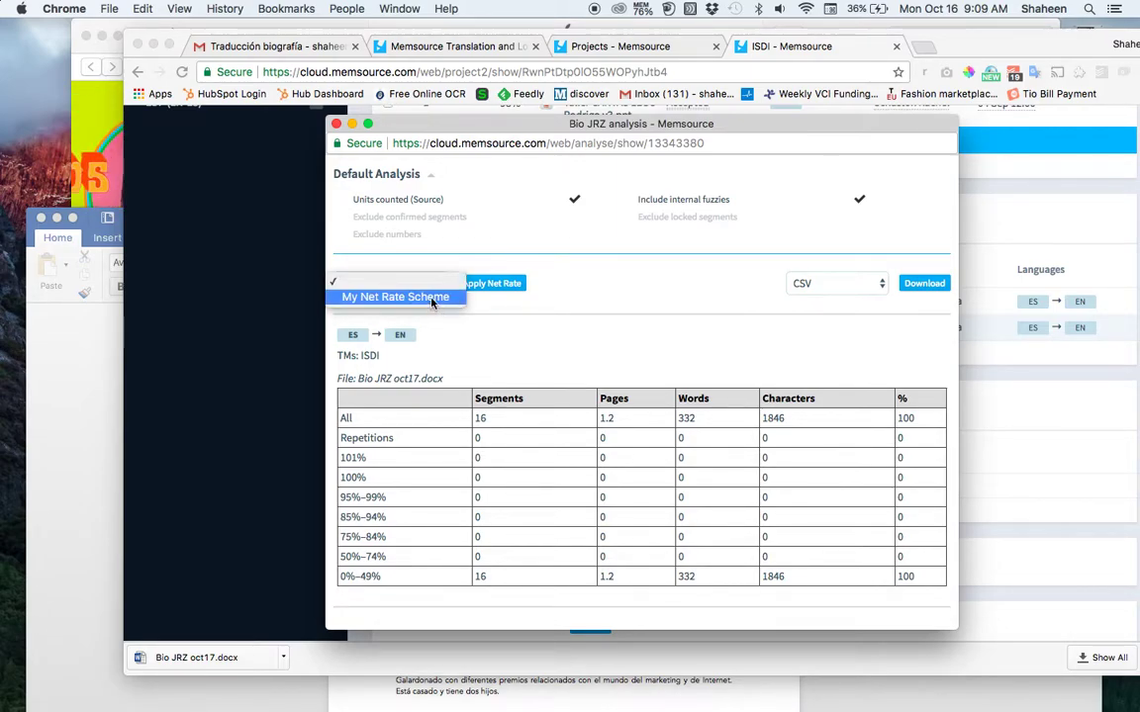
pyautogui.click(431, 300)
pyautogui.click(507, 285)
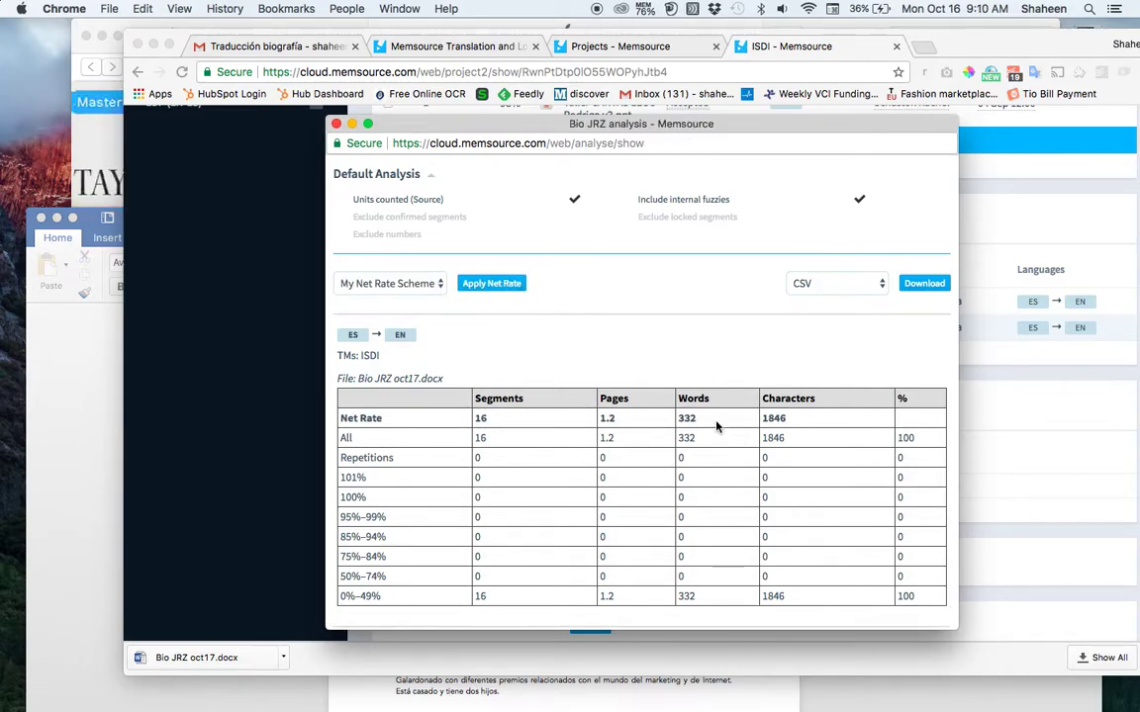
pyautogui.moveTo(720, 423); pyautogui.dragTo(637, 423)
# - Capture a screenshot of the net rate analysis table for Bio JRZ oct17.docx, including its language pair and file name
pyautogui.scroll(-3, 644, 455)
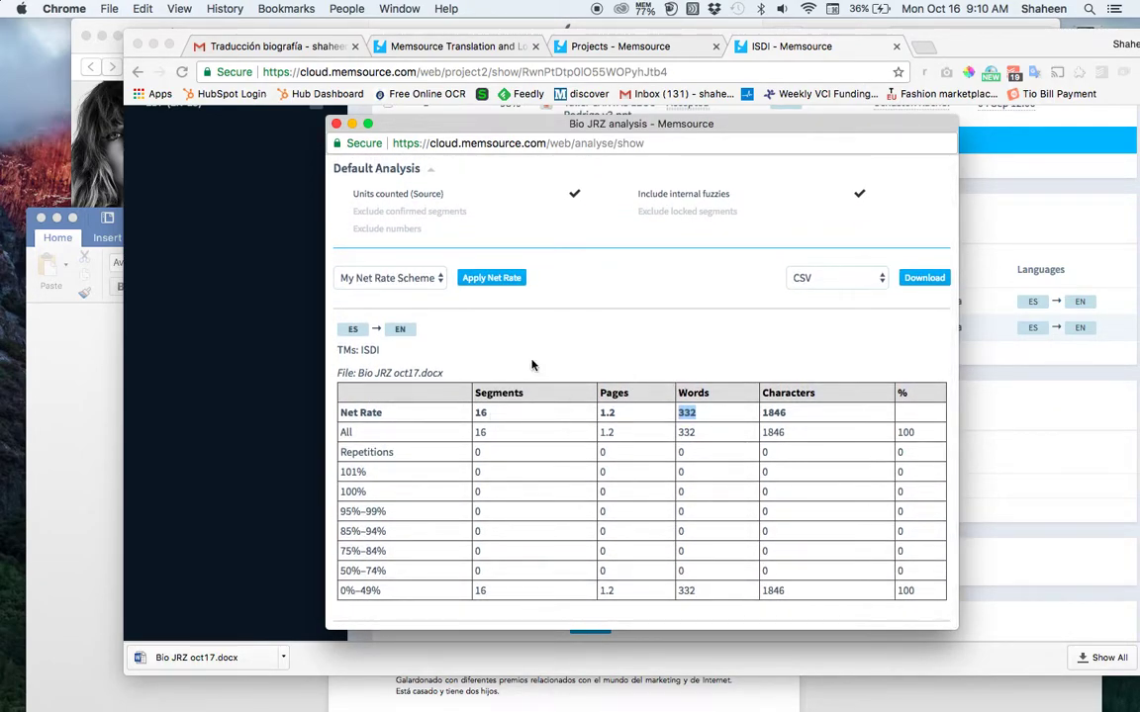
pyautogui.moveTo(338, 373); pyautogui.dragTo(937, 603)
pyautogui.click(936, 605)
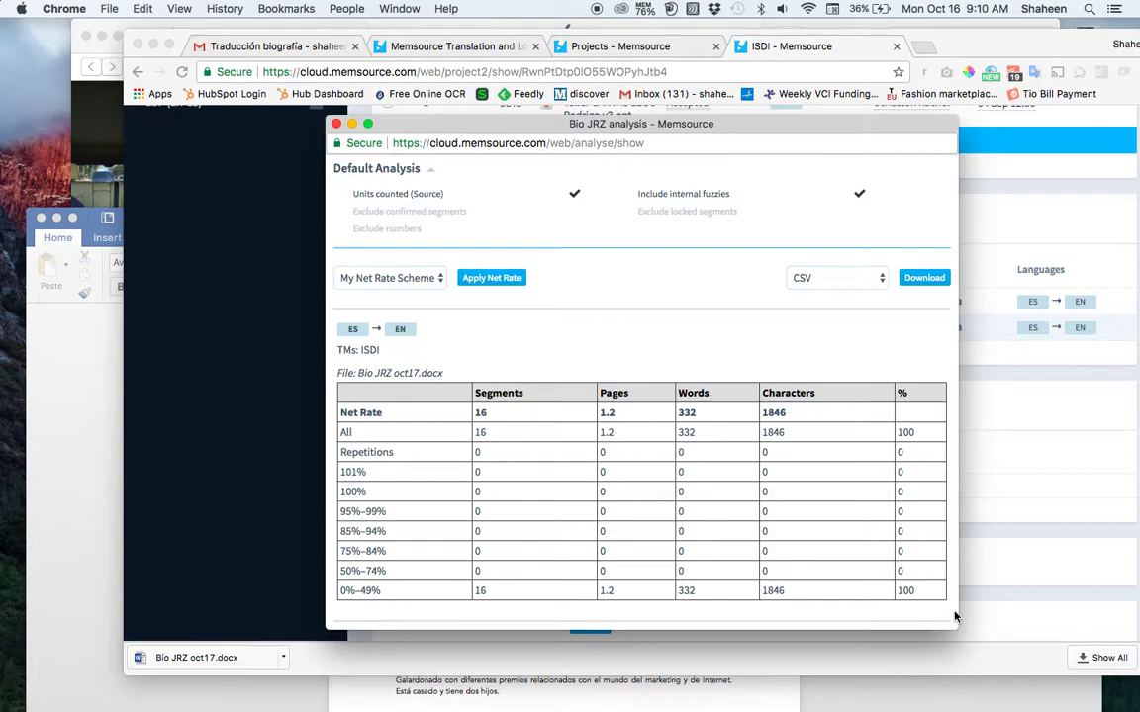
pyautogui.press('super+shift+4')
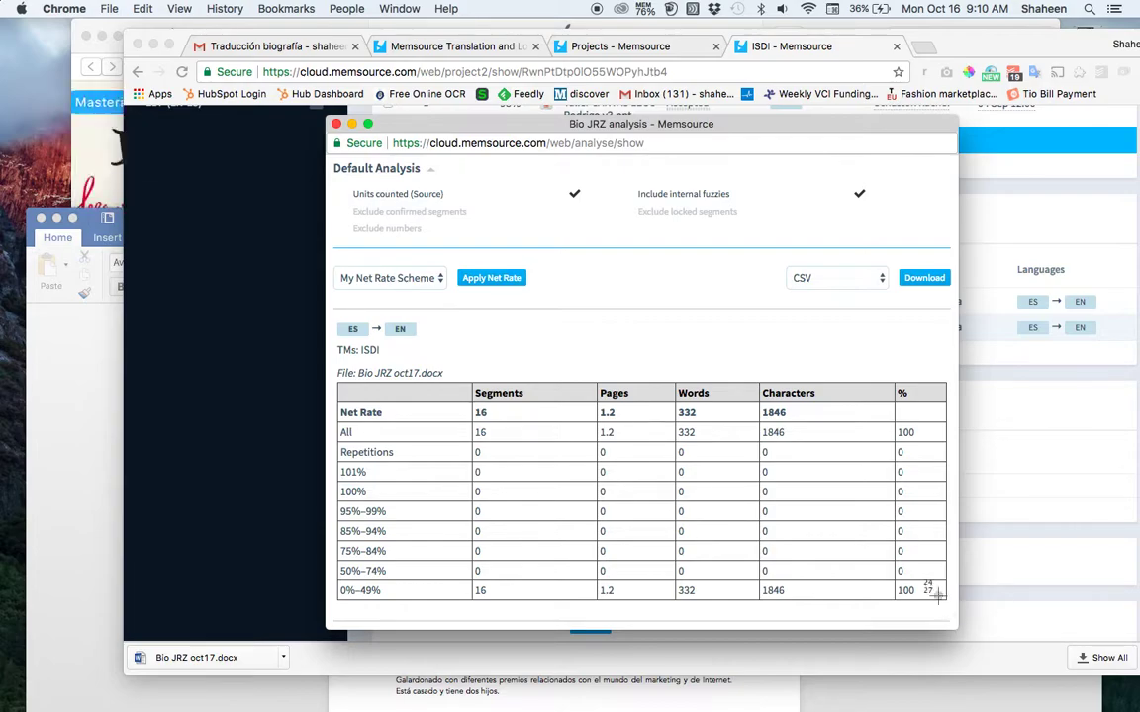
pyautogui.moveTo(954, 617); pyautogui.dragTo(302, 323)
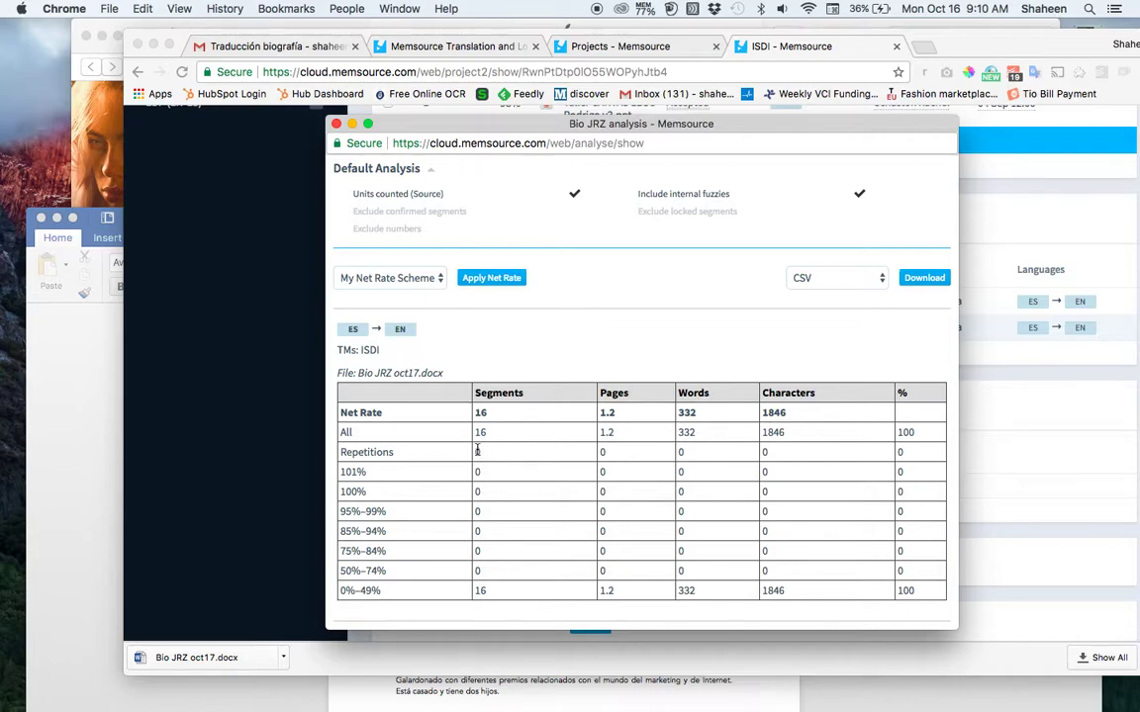
# - Download the analysis as a CSV file, look over its rows and columns in Excel, and close the spreadsheet
pyautogui.click(924, 278)
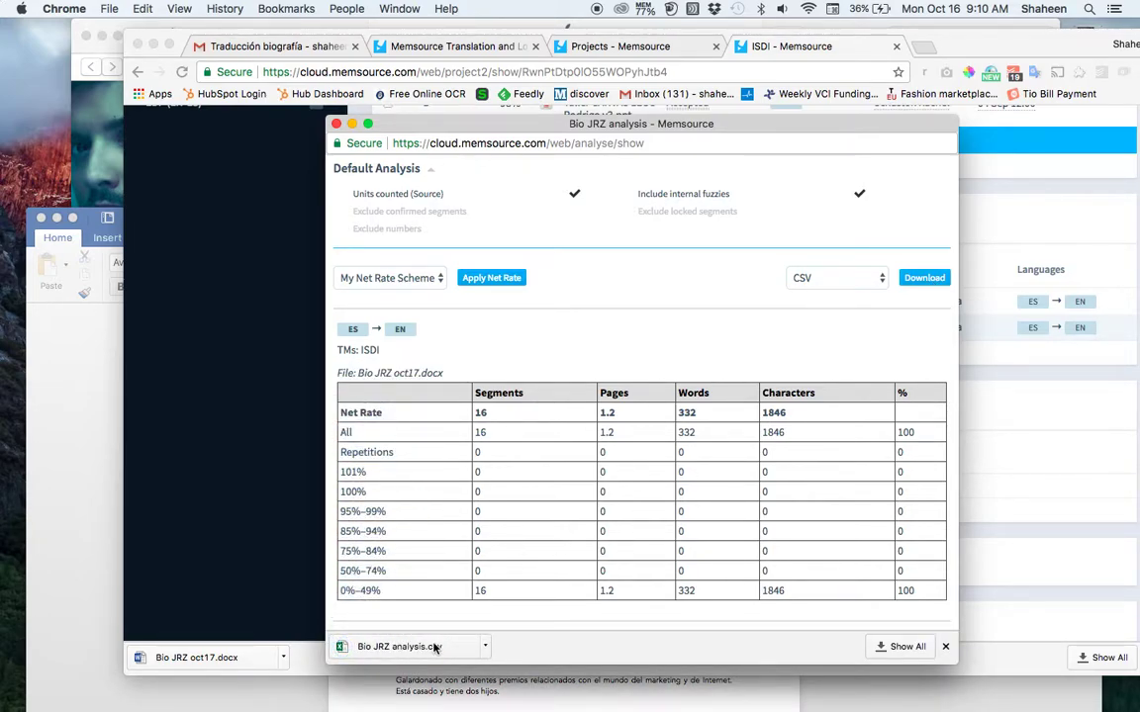
pyautogui.click(398, 647)
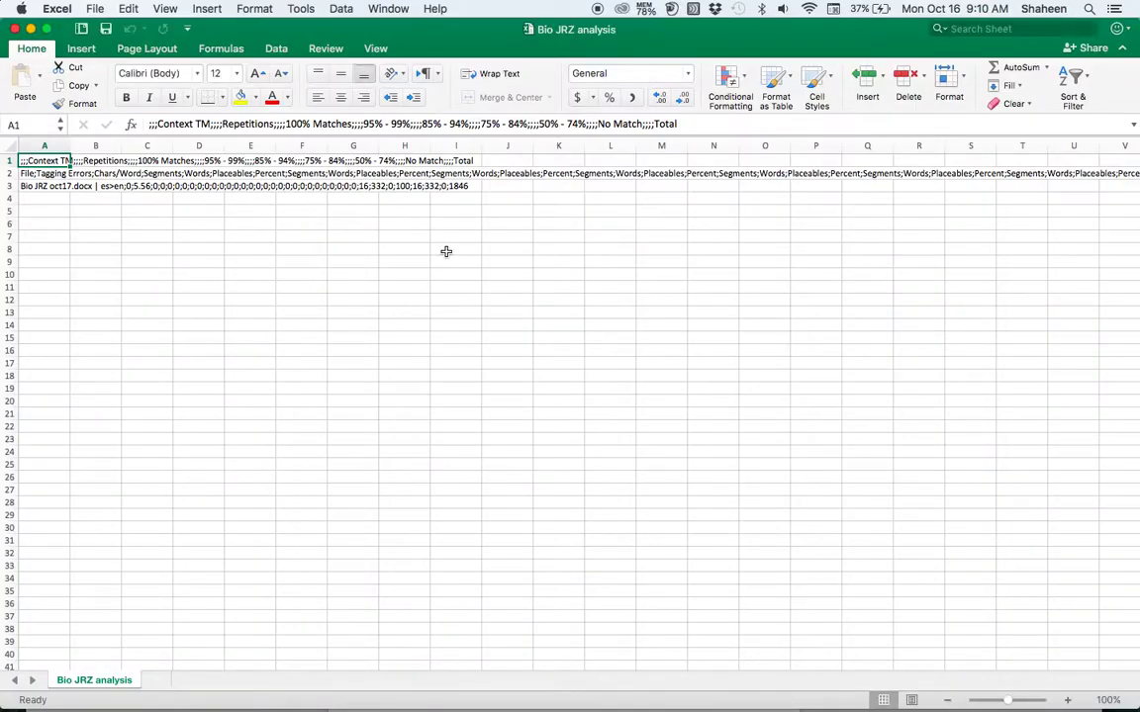
pyautogui.hscroll(5, 484, 246)
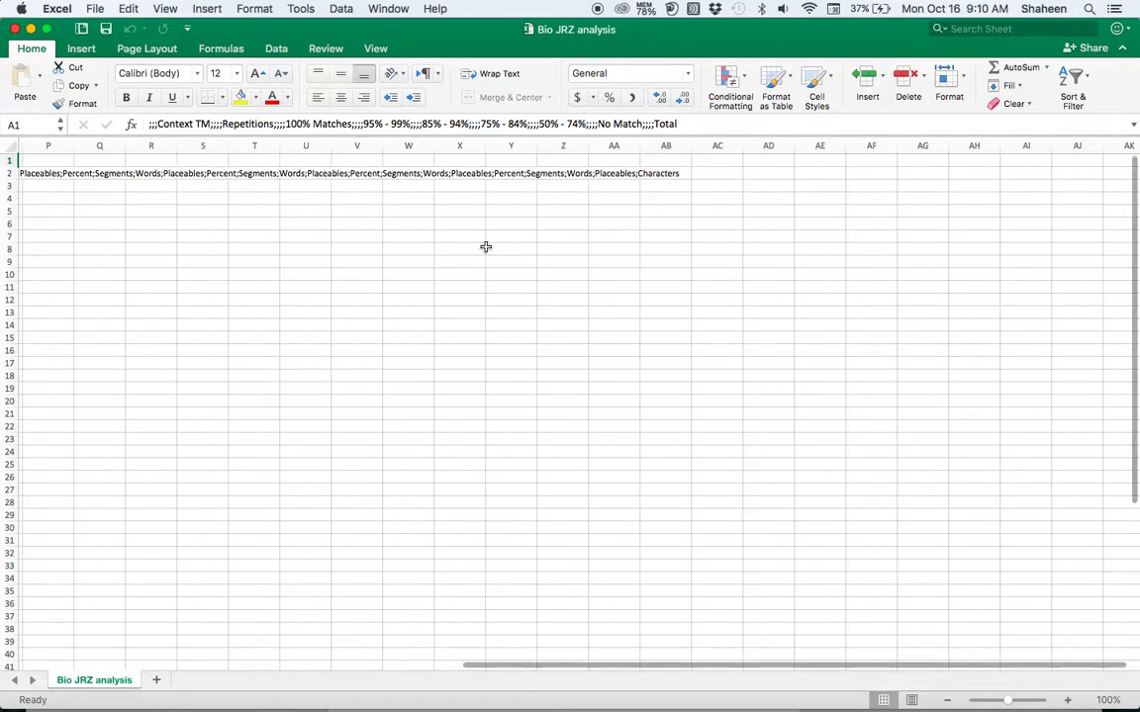
pyautogui.scroll(-1, 478, 249)
pyautogui.hscroll(-5, 478, 248)
pyautogui.scroll(1, 478, 247)
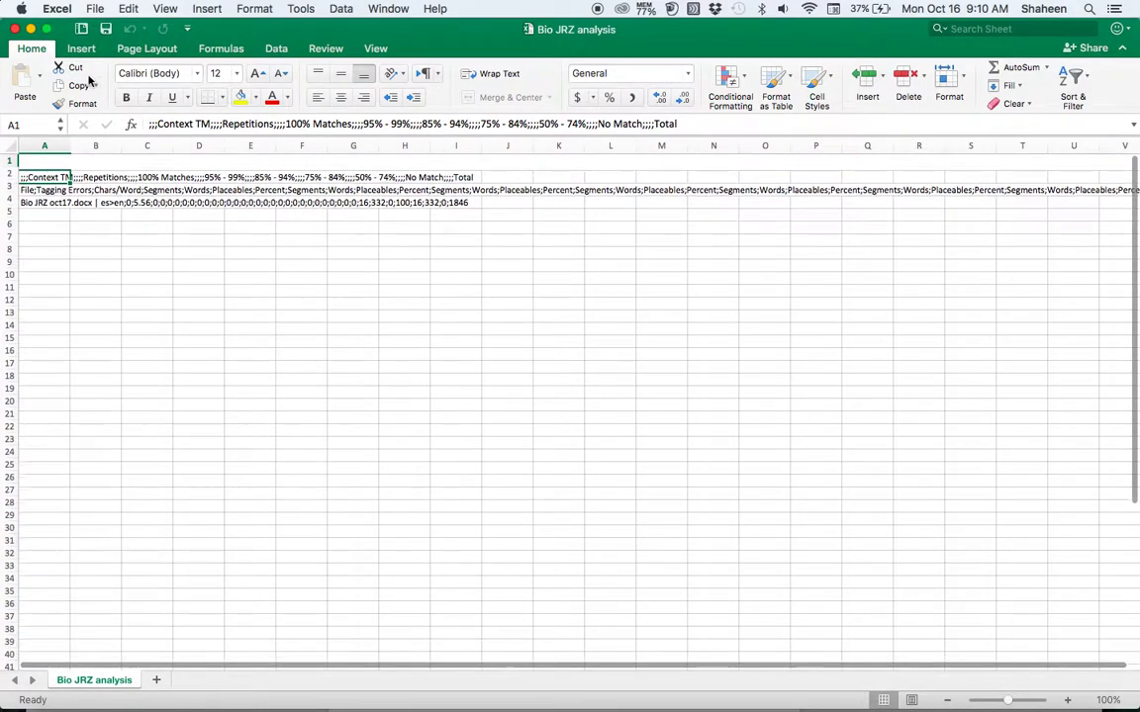
pyautogui.click(15, 30)
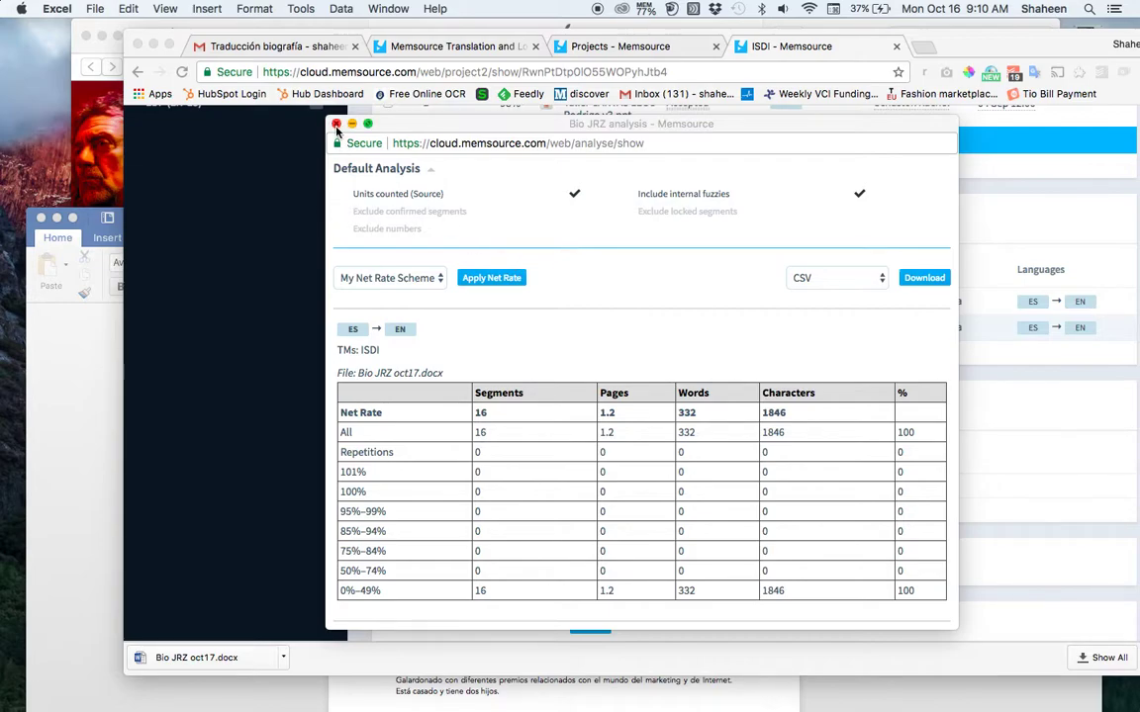
# - Close the Bio JRZ analysis window and return to the ISDI project's jobs and analyses lists
pyautogui.click(336, 125)
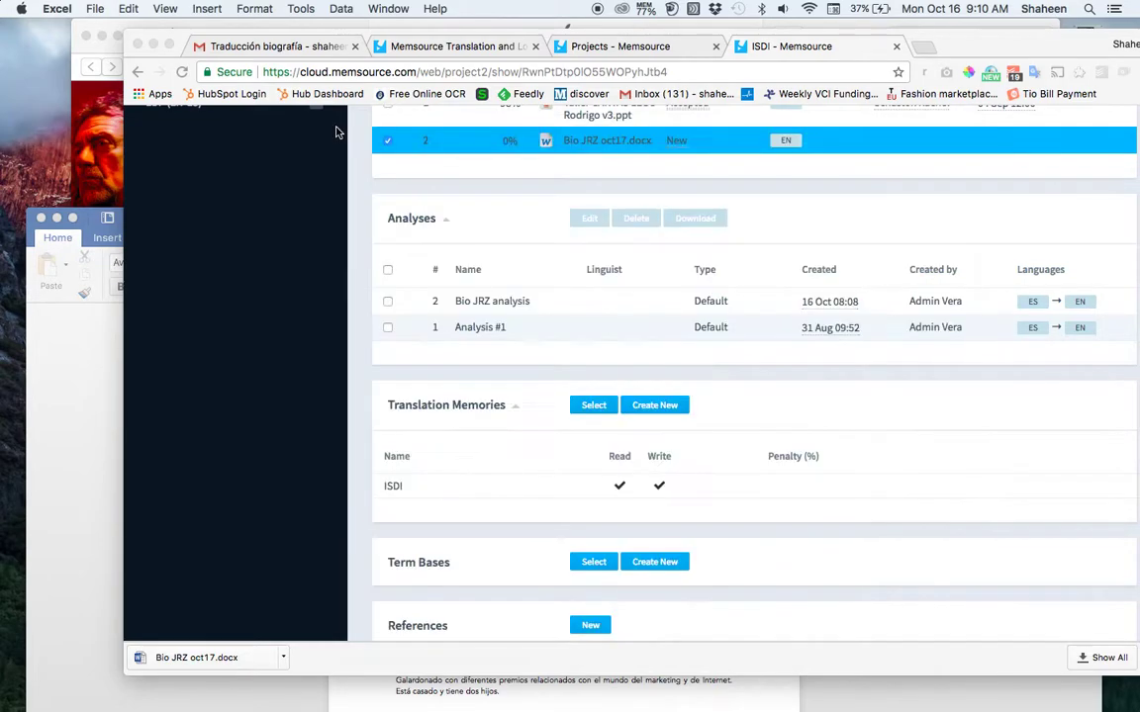
pyautogui.scroll(10, 807, 458)
pyautogui.scroll(-7, 806, 458)
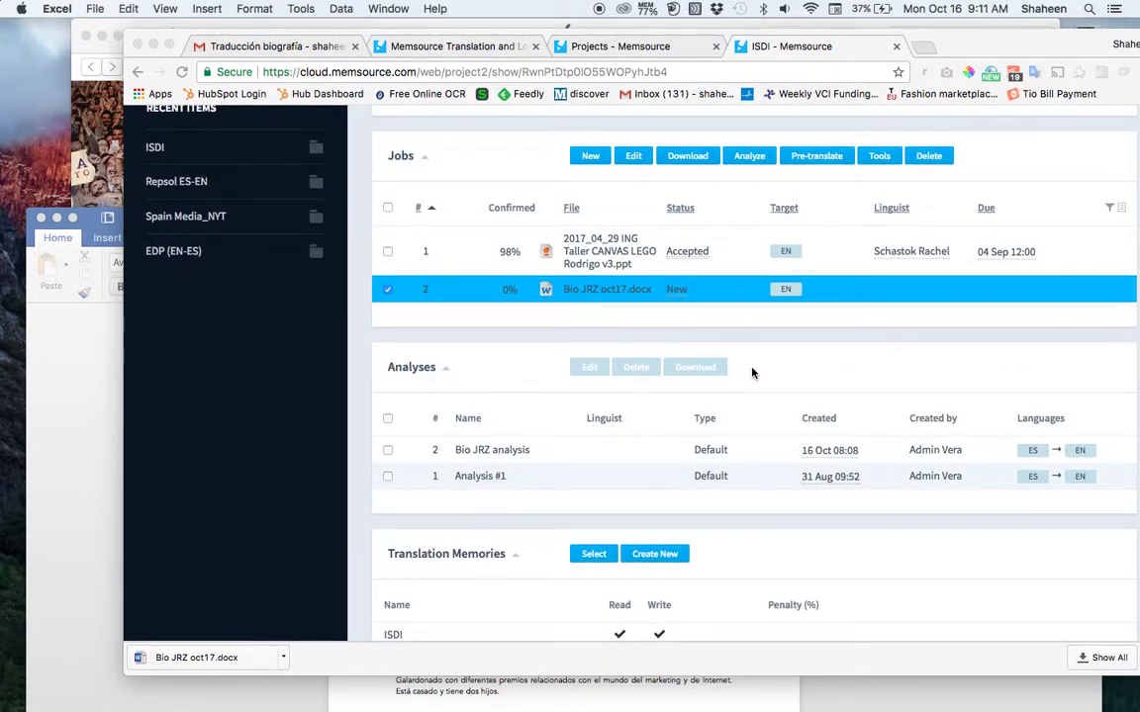
pyautogui.scroll(1, 752, 372)
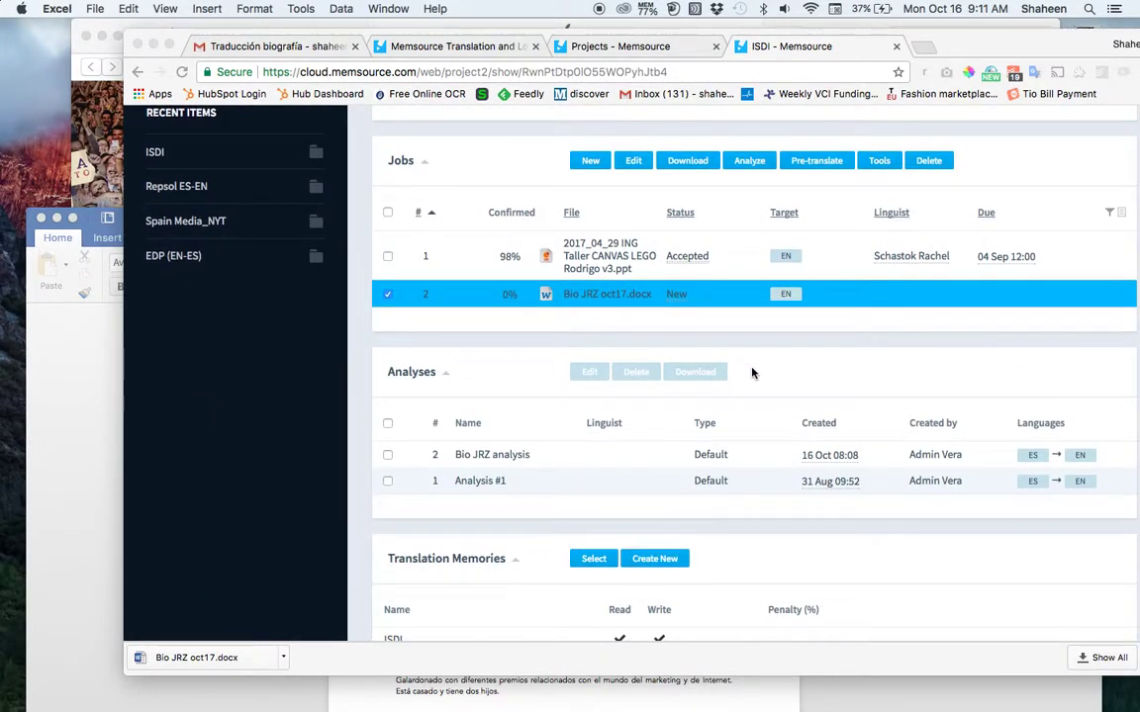